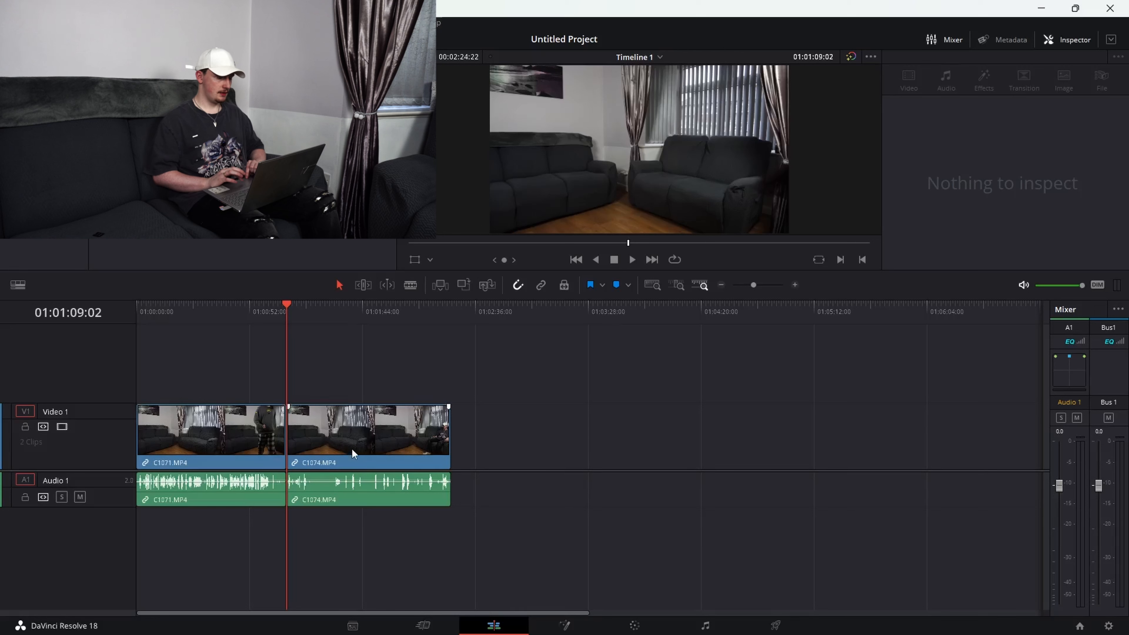
Step: Place C1074.MP4's video on Video 2 and its audio on Audio 2, both starting at the timeline start alongside C1071.MP4
{"action": "left_click_drag", "start_coordinate": [351, 448], "coordinate": [351, 387]}
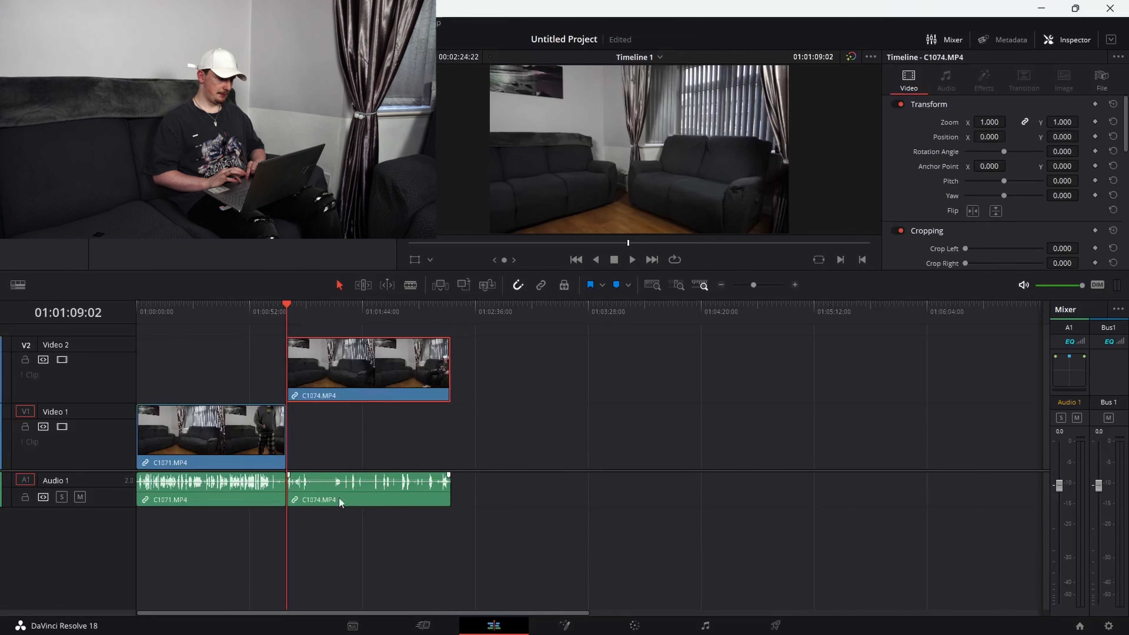
{"action": "left_click_drag", "start_coordinate": [339, 500], "coordinate": [338, 533]}
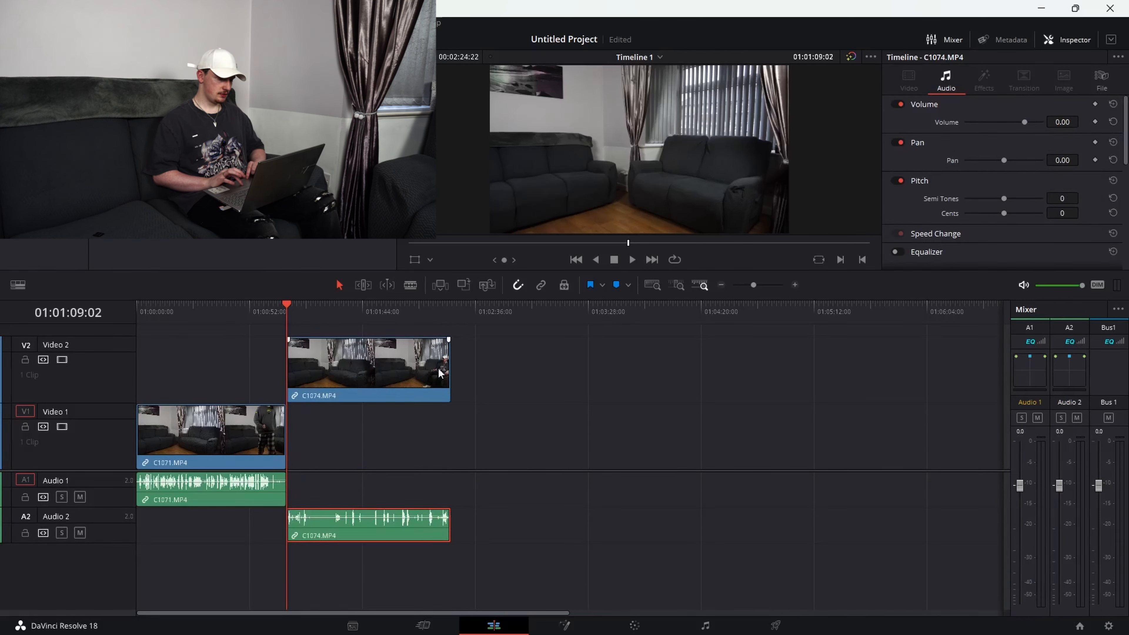
{"action": "left_click_drag", "start_coordinate": [472, 361], "coordinate": [378, 530]}
{"action": "left_click_drag", "start_coordinate": [387, 371], "coordinate": [235, 370]}
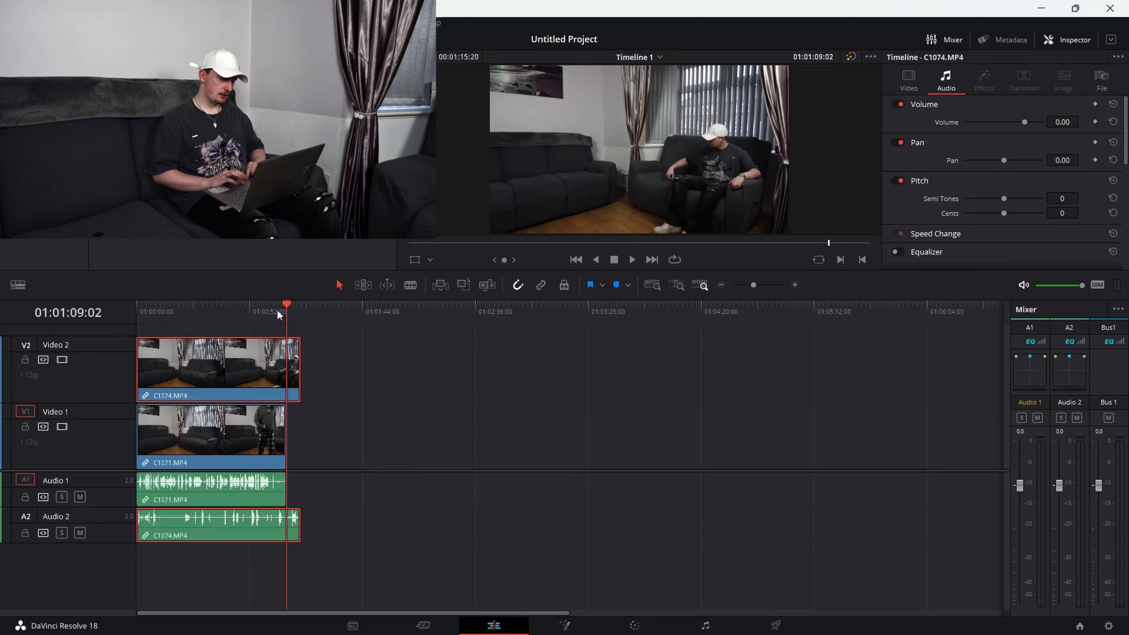
Step: Scrub through the first seconds of the stacked clips, up to 01:00:12:10
{"action": "left_click_drag", "start_coordinate": [286, 313], "coordinate": [92, 399]}
{"action": "left_click_drag", "start_coordinate": [444, 311], "coordinate": [152, 436]}
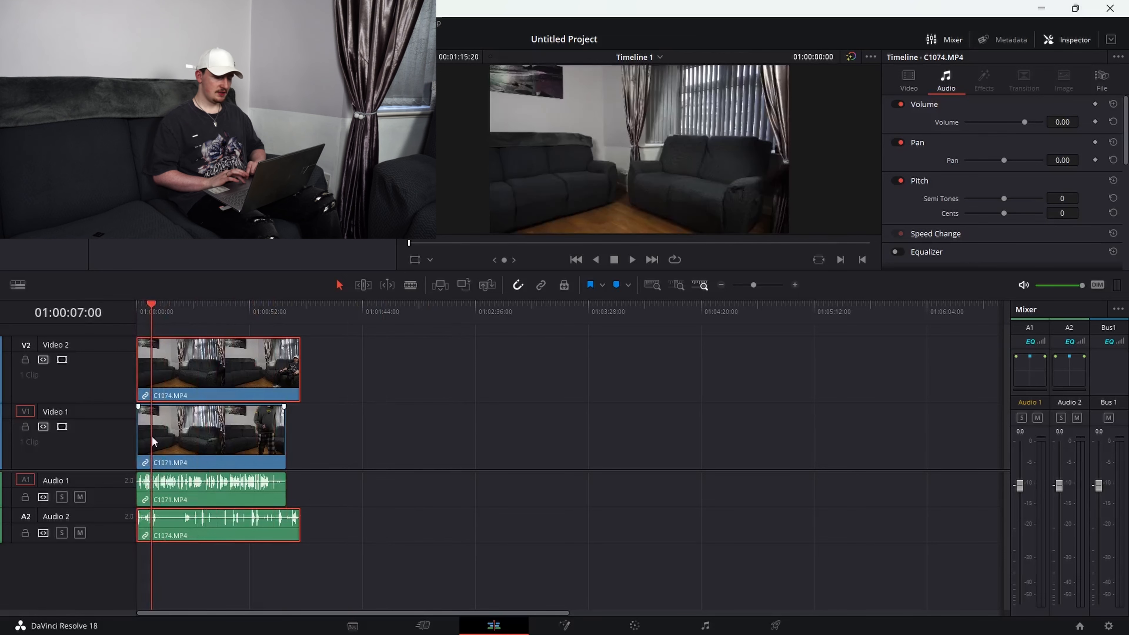
{"action": "left_click", "coordinate": [763, 285]}
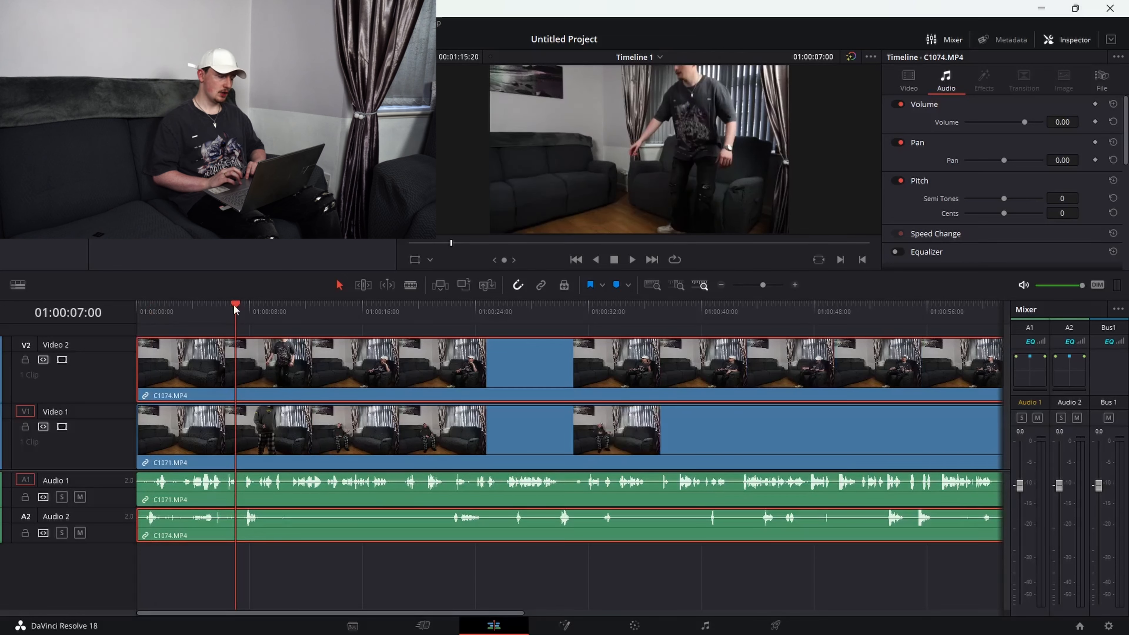
{"action": "left_click_drag", "start_coordinate": [236, 306], "coordinate": [139, 311]}
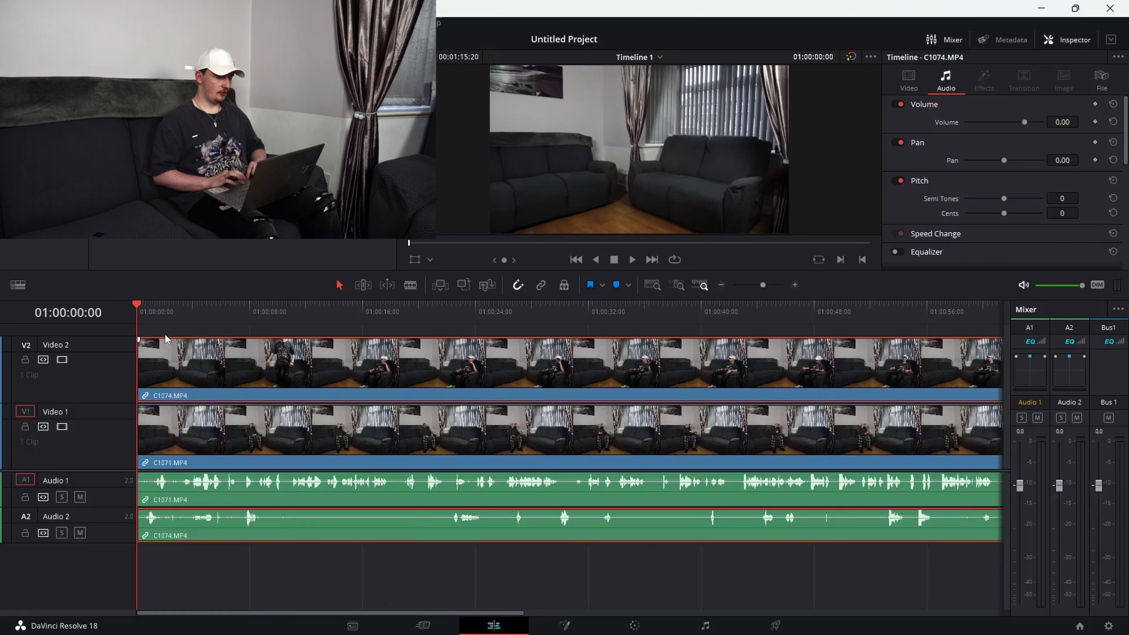
{"action": "left_click", "coordinate": [215, 310]}
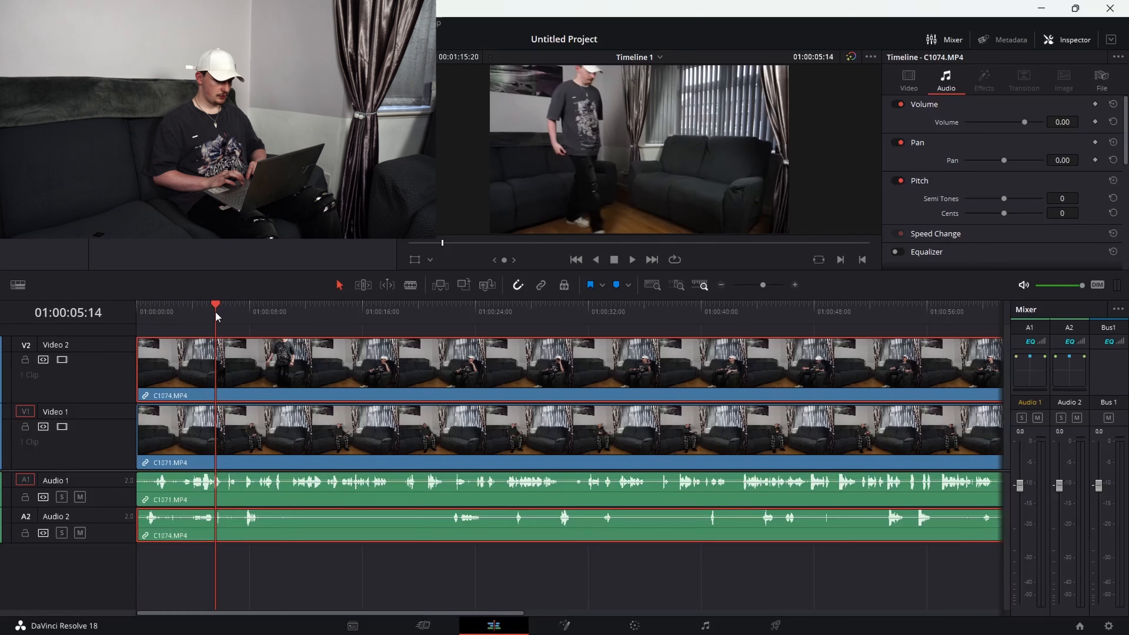
{"action": "left_click_drag", "start_coordinate": [215, 310], "coordinate": [313, 319]}
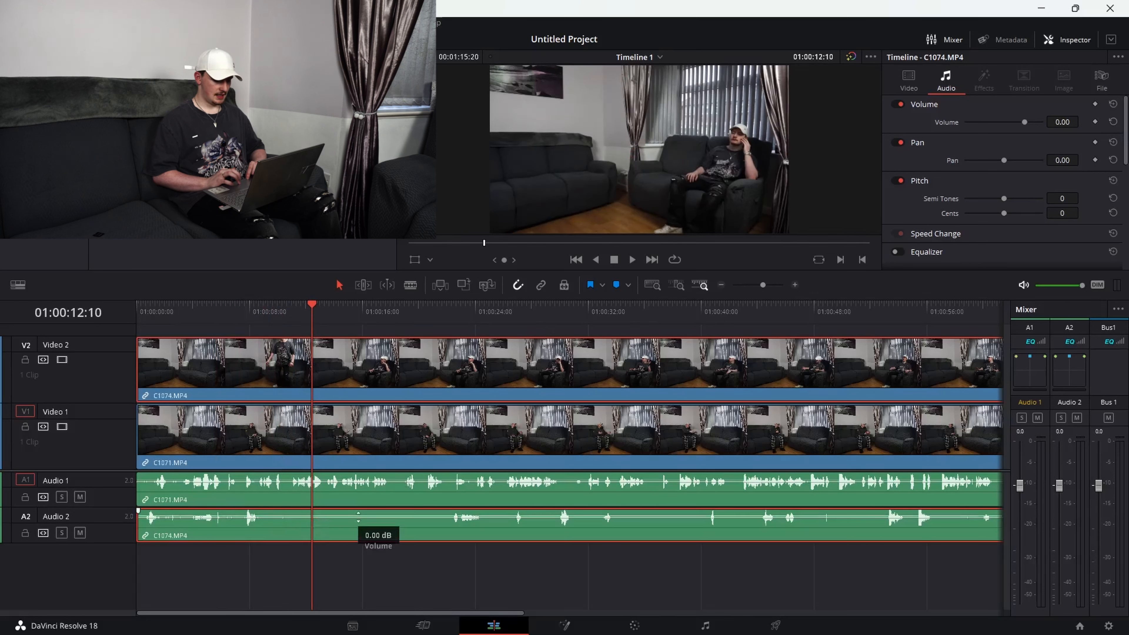
Step: Raise the Audio 2 clip's volume to 30 dB and play it from 01:00:12:10
{"action": "left_click_drag", "start_coordinate": [359, 517], "coordinate": [343, 511]}
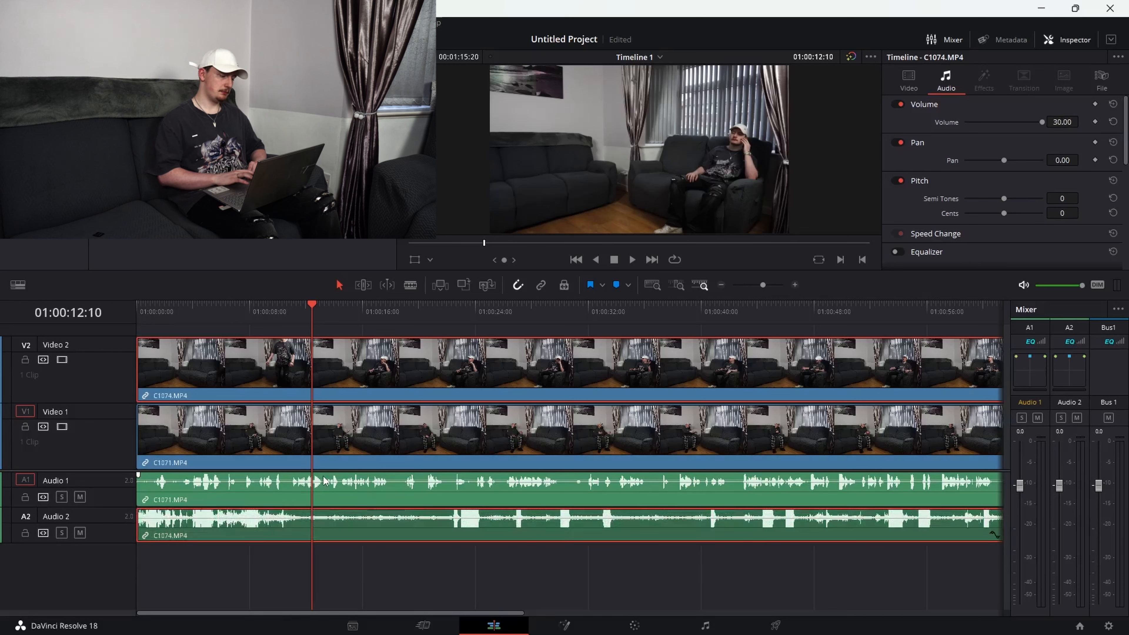
{"action": "key", "text": "space"}
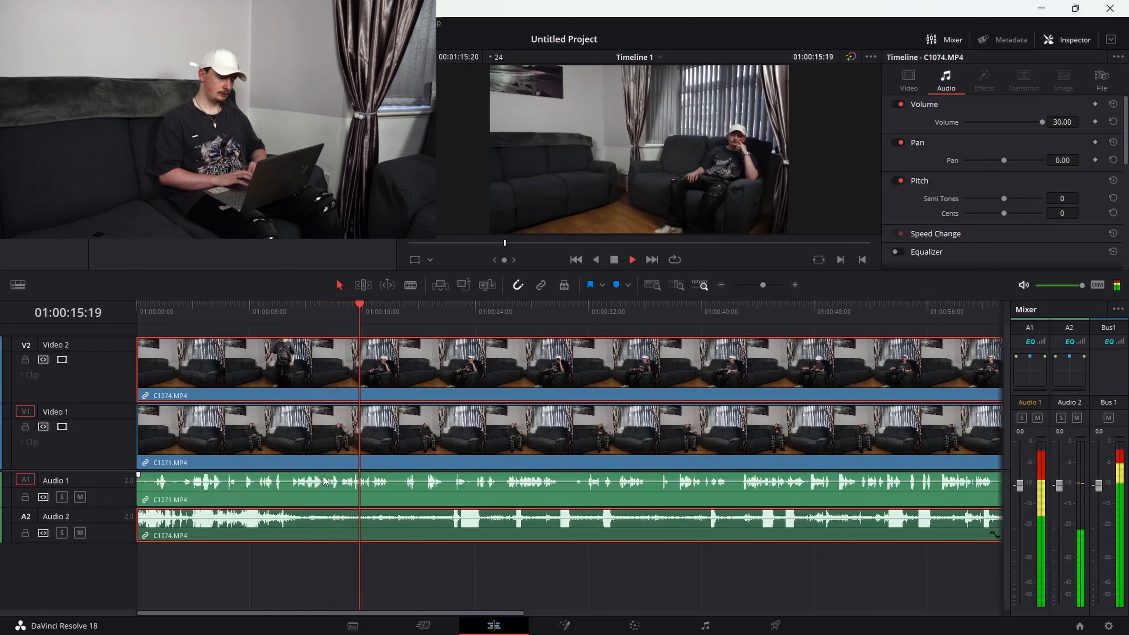
{"action": "key", "text": "space"}
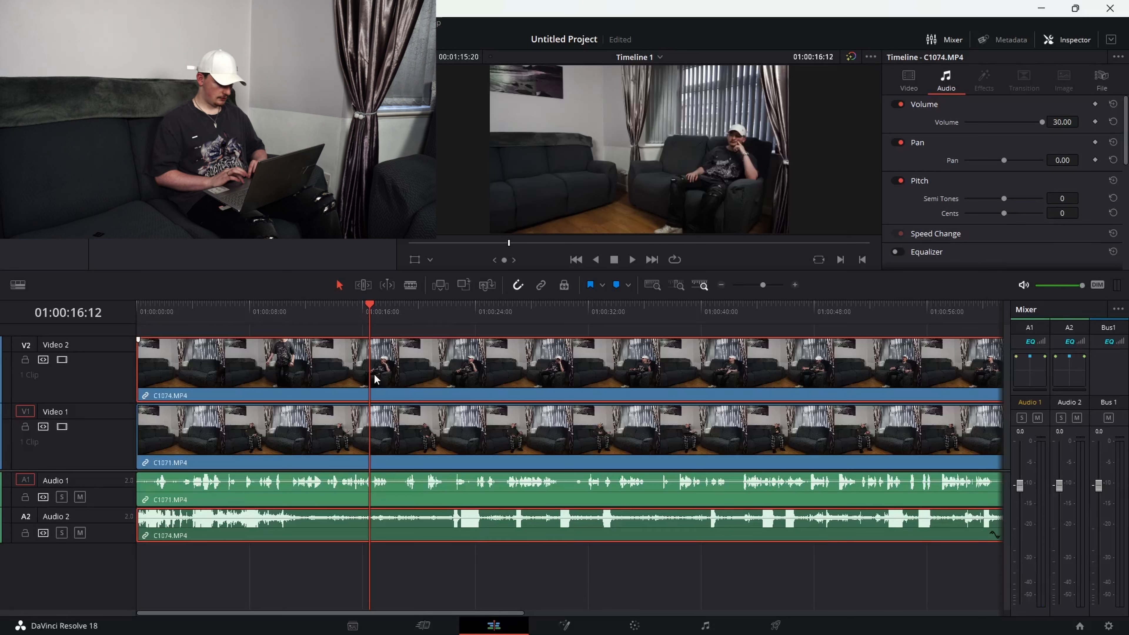
Step: Move C1071.MP4's video and audio along their tracks, clear of C1074.MP4, to start at about 01:02:11
{"action": "left_click", "coordinate": [374, 444]}
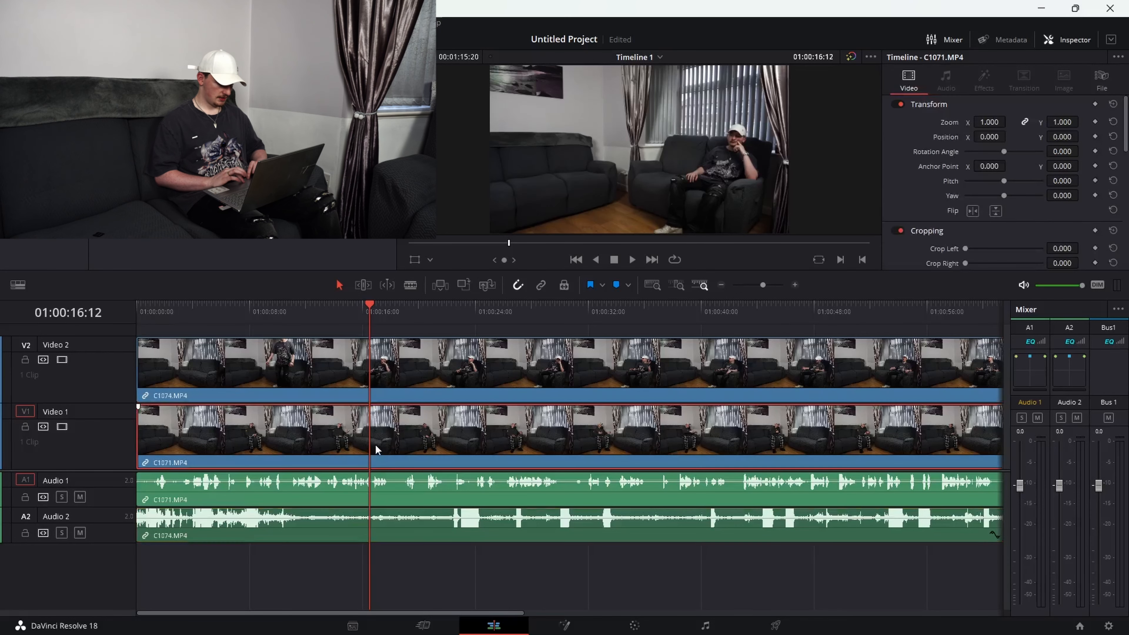
{"action": "left_click", "coordinate": [376, 497]}
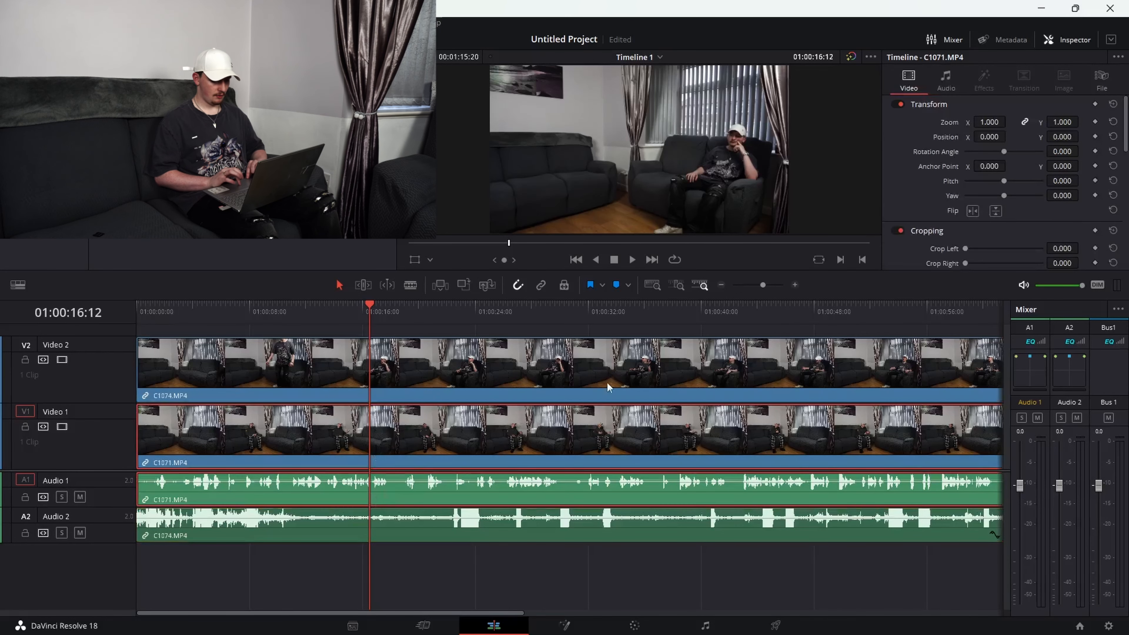
{"action": "left_click", "coordinate": [755, 284]}
{"action": "left_click_drag", "start_coordinate": [194, 420], "coordinate": [521, 420]}
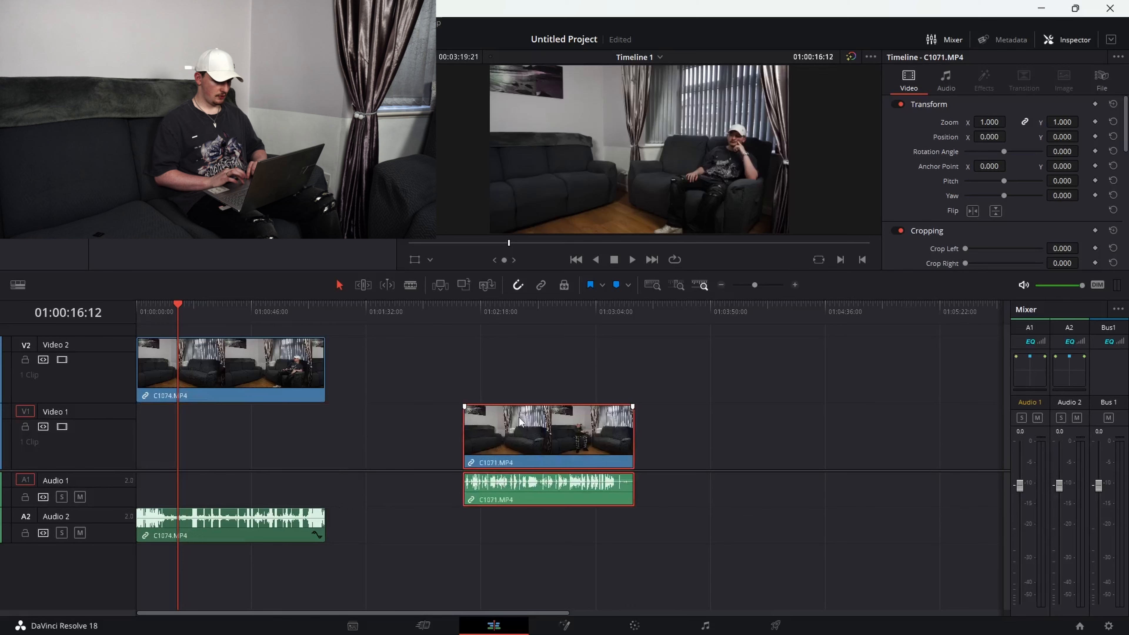
Step: Reset the Audio 2 clip's volume to 0 dB with the playhead at the timeline start
{"action": "left_click", "coordinate": [762, 284]}
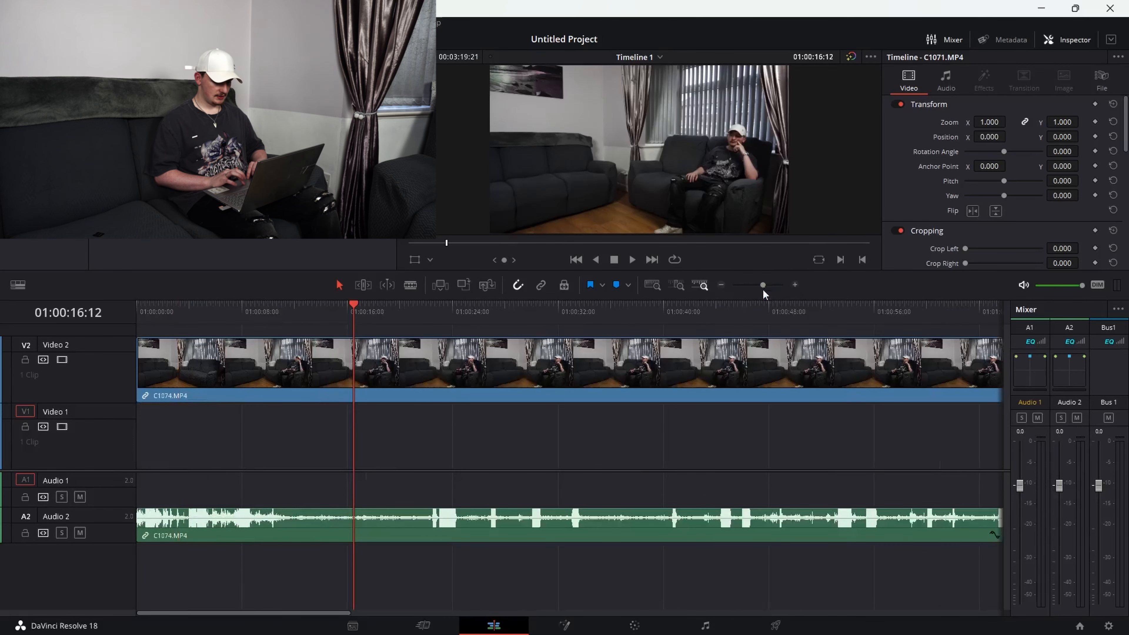
{"action": "left_click_drag", "start_coordinate": [234, 315], "coordinate": [69, 313]}
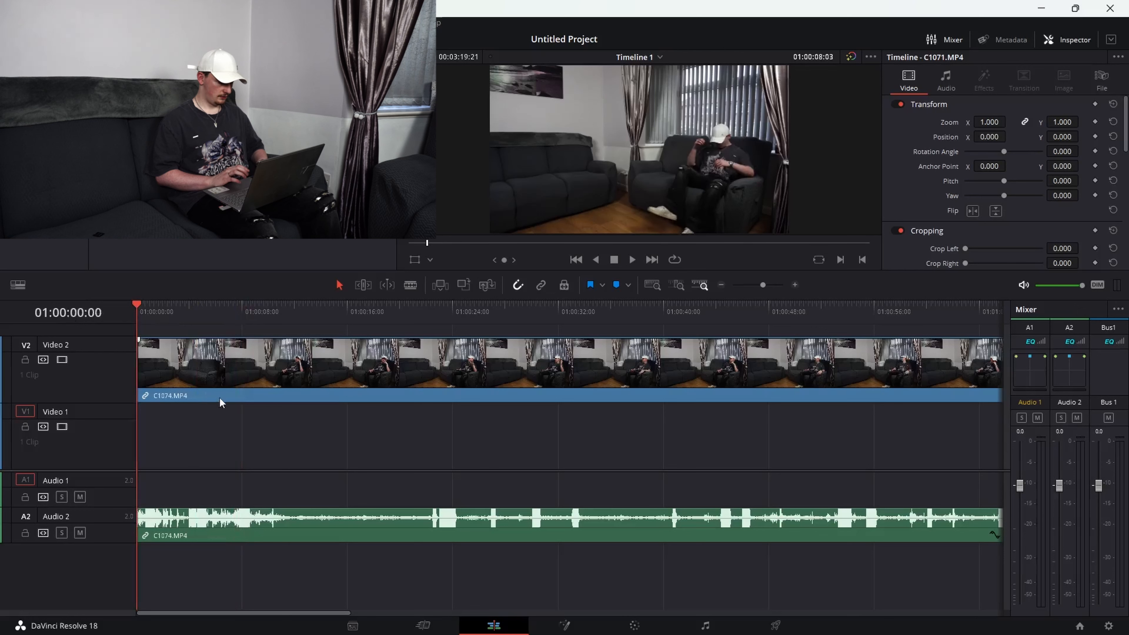
{"action": "left_click", "coordinate": [250, 531]}
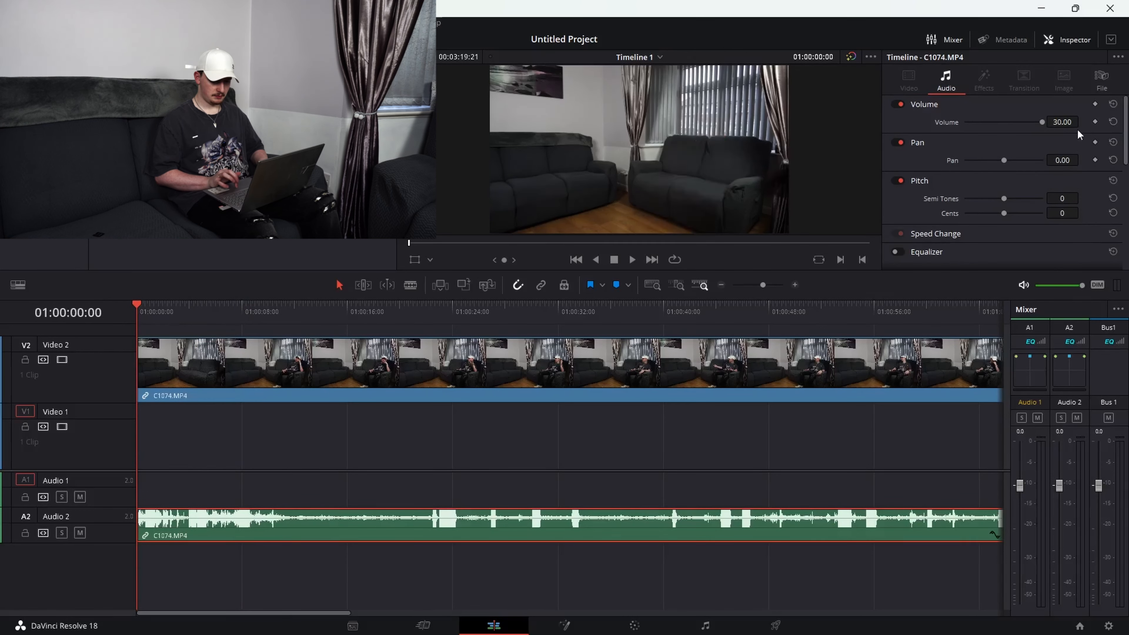
{"action": "left_click", "coordinate": [1062, 122]}
{"action": "double_click", "coordinate": [1066, 122]}
{"action": "type", "text": "0"}
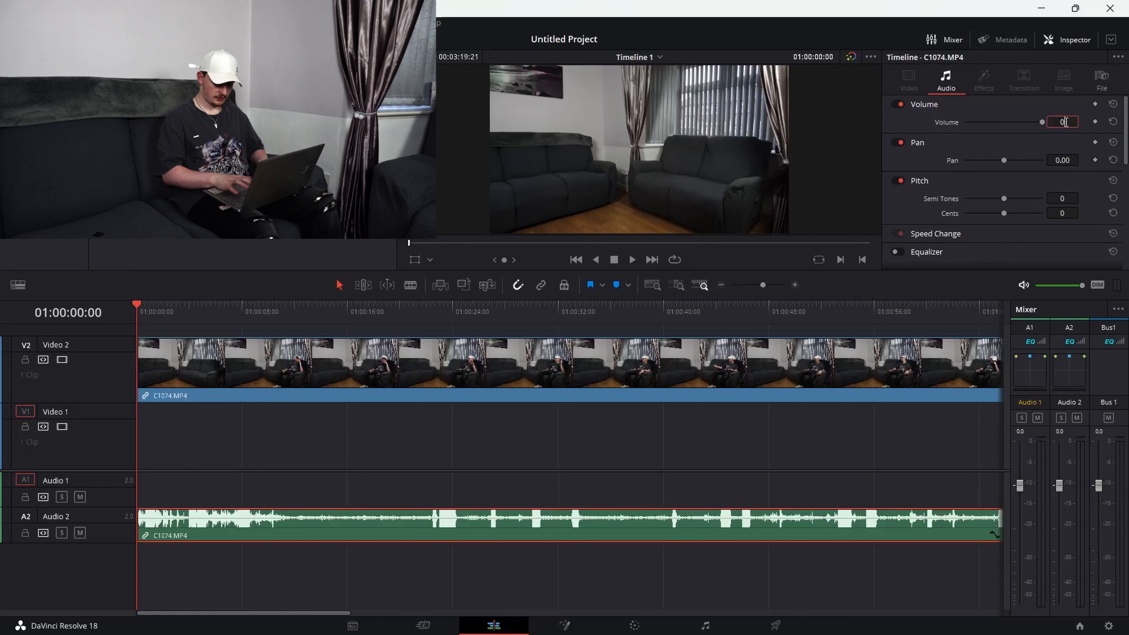
{"action": "key", "text": "Return"}
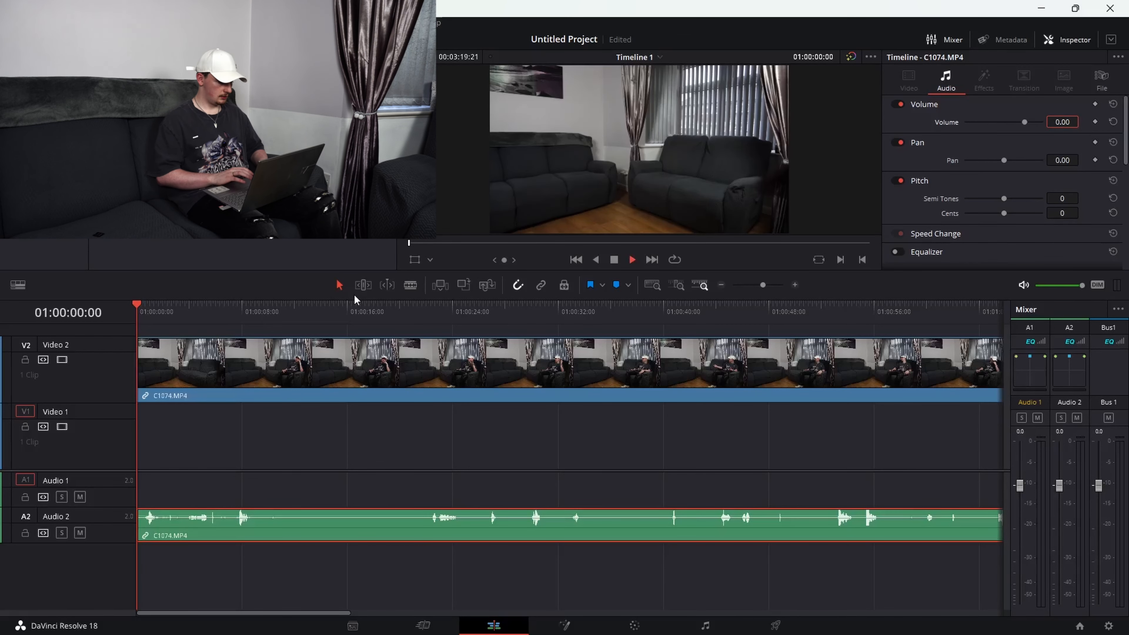
Step: Trim the start of C1074.MP4's video and audio to 01:00:10:12, and shift both back to the timeline start
{"action": "key", "text": "space"}
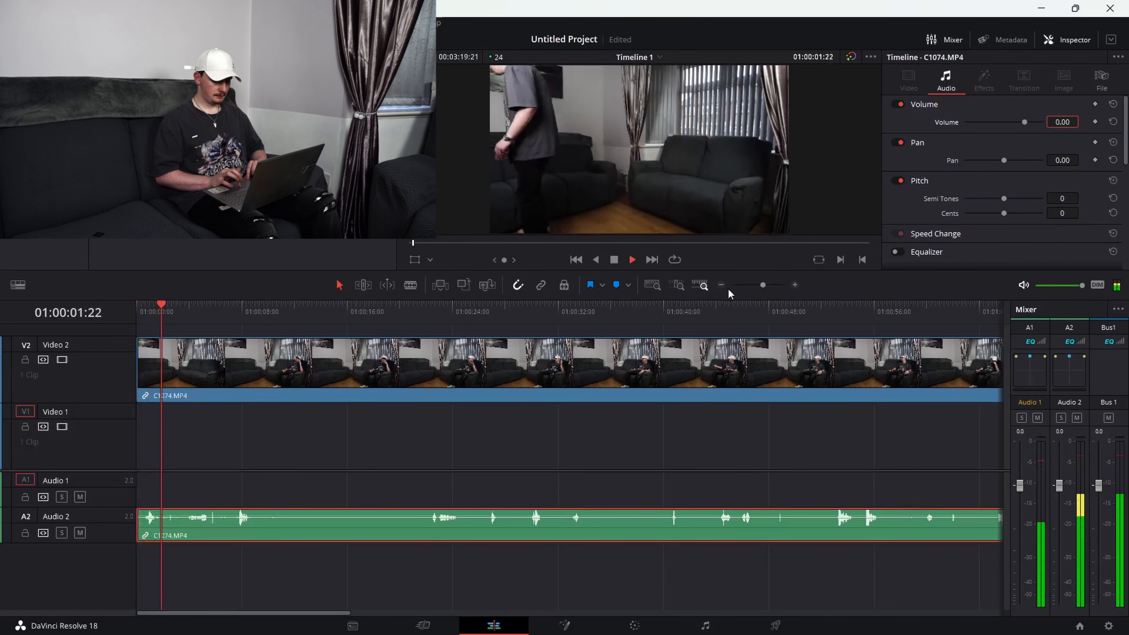
{"action": "left_click", "coordinate": [752, 284]}
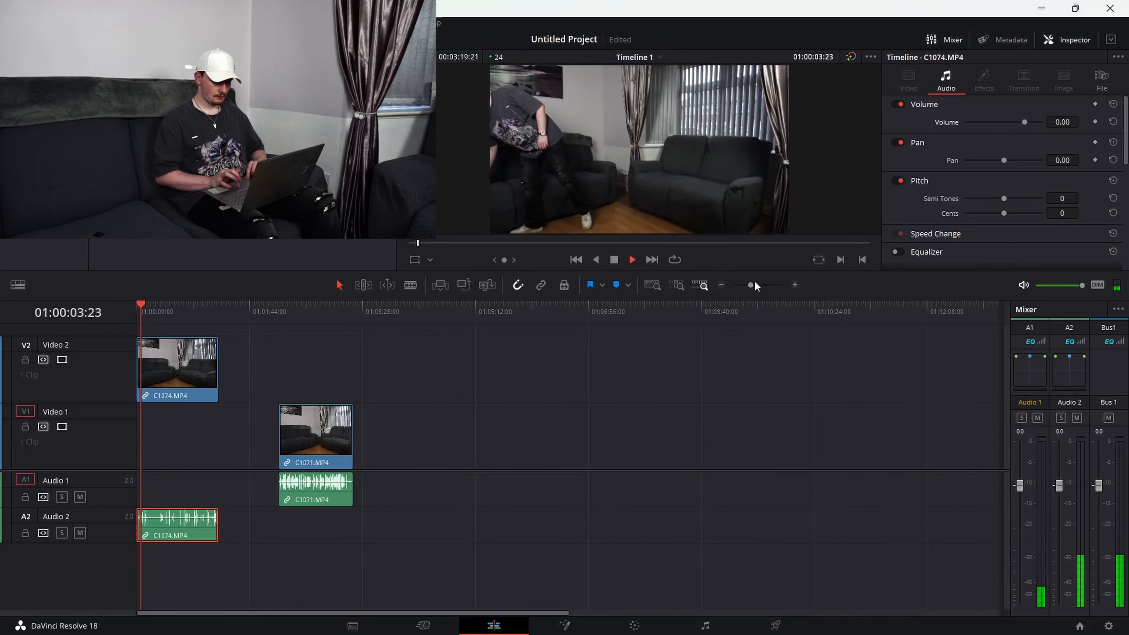
{"action": "left_click", "coordinate": [757, 285]}
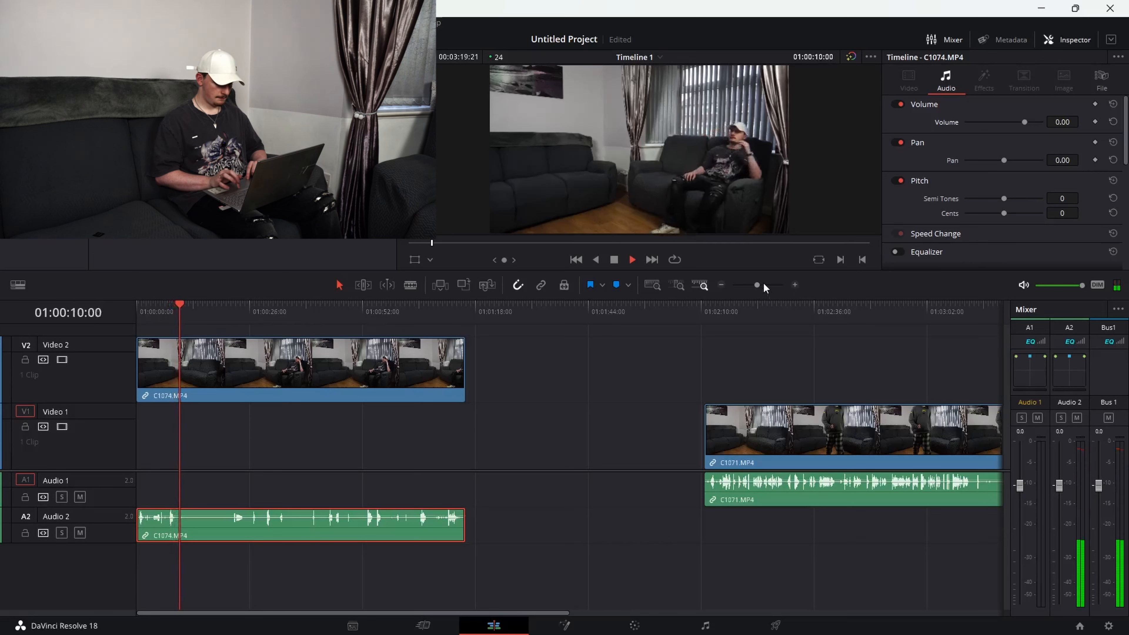
{"action": "key", "text": "space"}
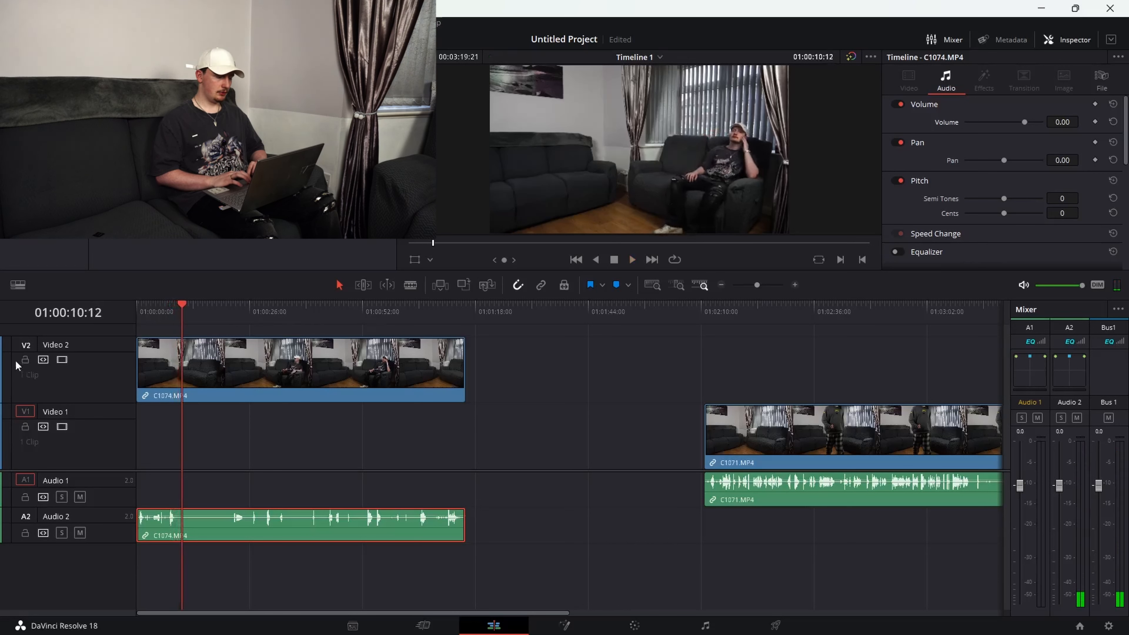
{"action": "left_click", "coordinate": [139, 520]}
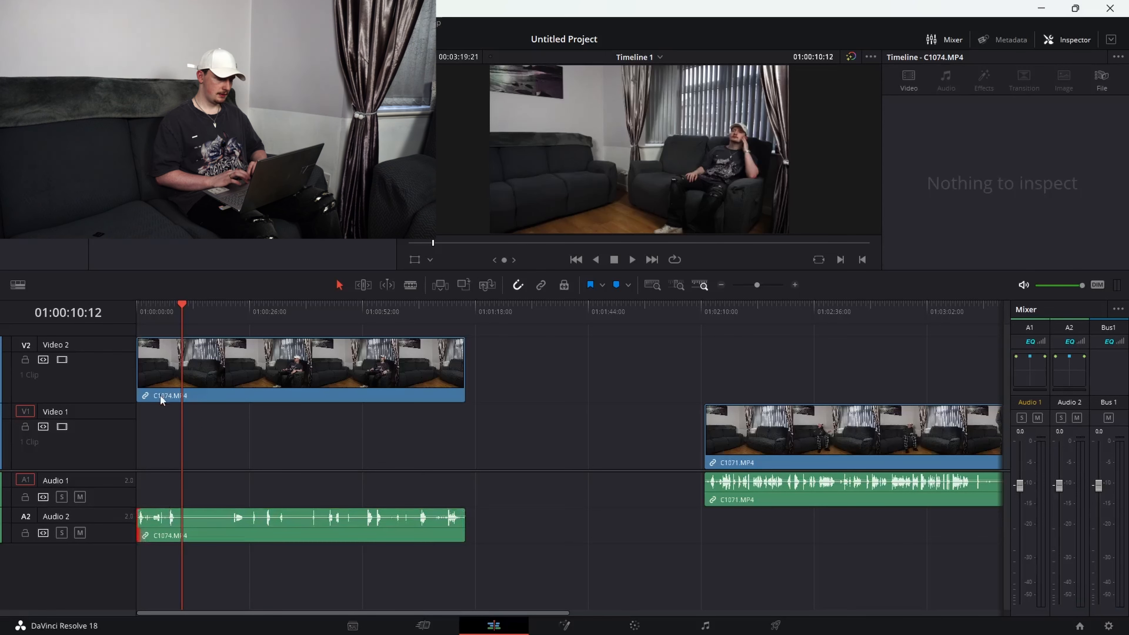
{"action": "left_click_drag", "start_coordinate": [141, 372], "coordinate": [186, 375]}
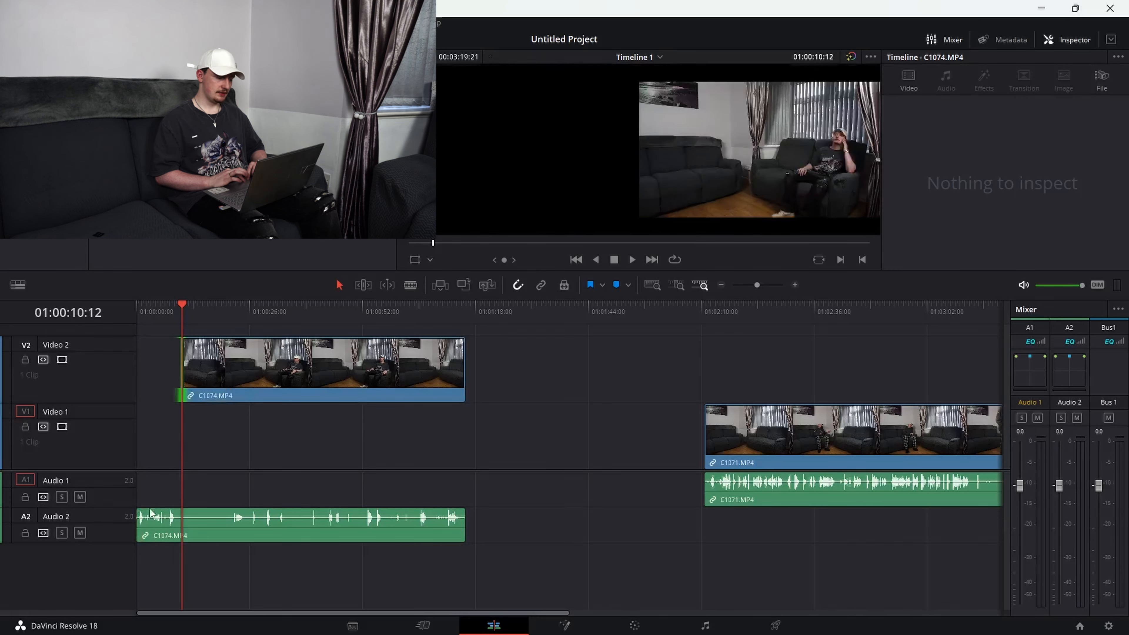
{"action": "left_click_drag", "start_coordinate": [137, 533], "coordinate": [194, 536]}
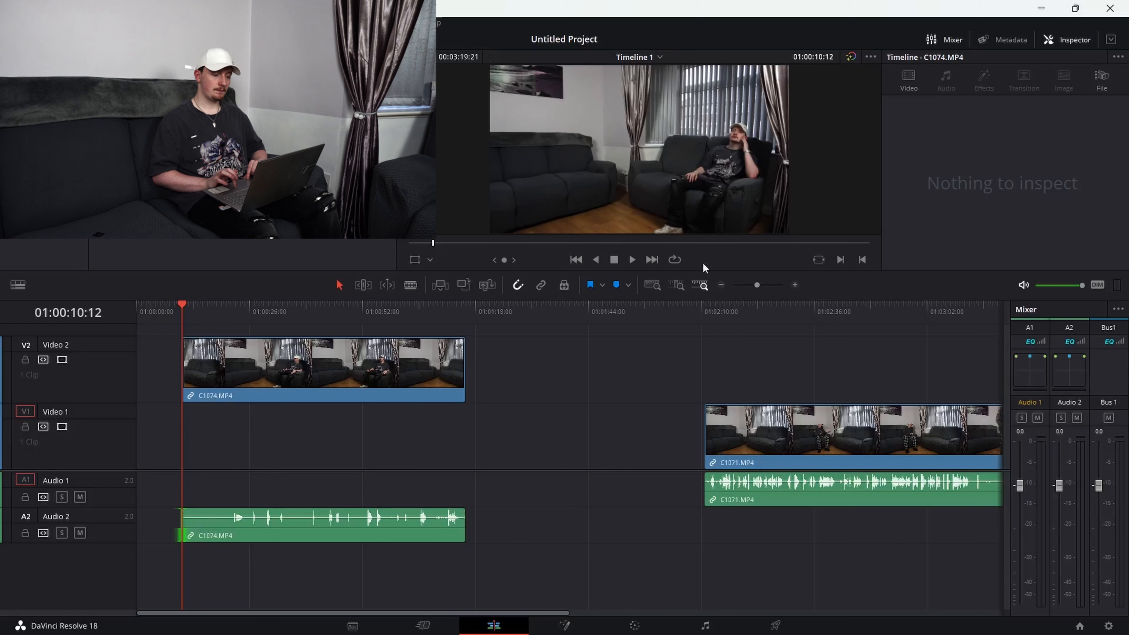
{"action": "left_click_drag", "start_coordinate": [224, 434], "coordinate": [324, 569]}
{"action": "left_click_drag", "start_coordinate": [350, 374], "coordinate": [251, 393]}
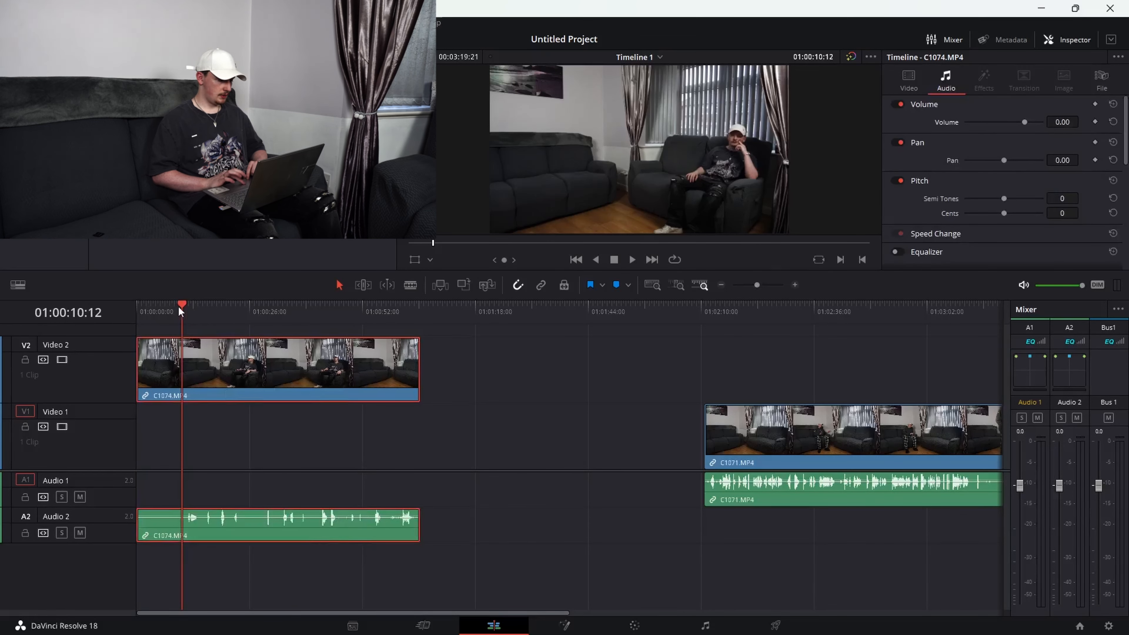
Step: Split the C1074.MP4 audio clip at 01:00:11:17, just before the first spike in its waveform
{"action": "left_click_drag", "start_coordinate": [178, 305], "coordinate": [185, 306]}
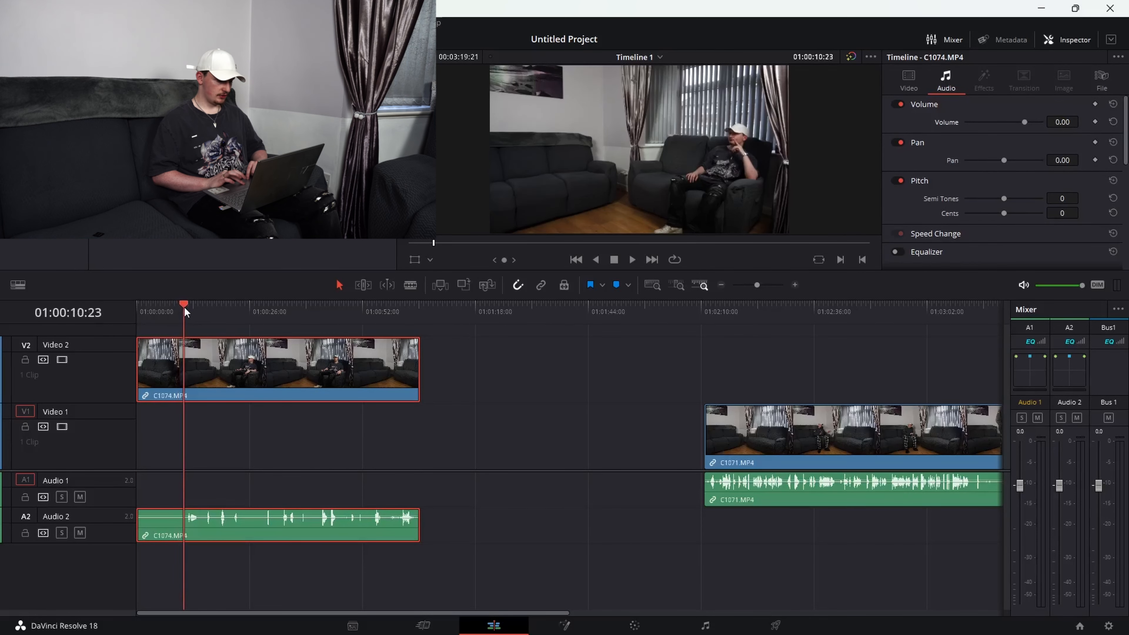
{"action": "left_click", "coordinate": [764, 285]}
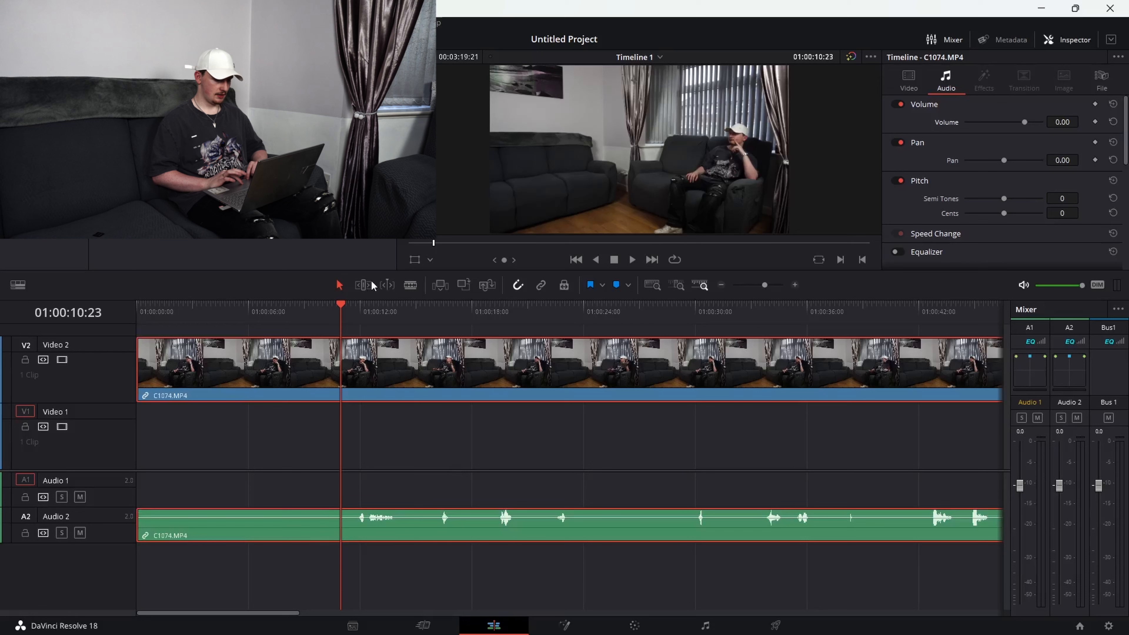
{"action": "left_click_drag", "start_coordinate": [339, 307], "coordinate": [355, 313]}
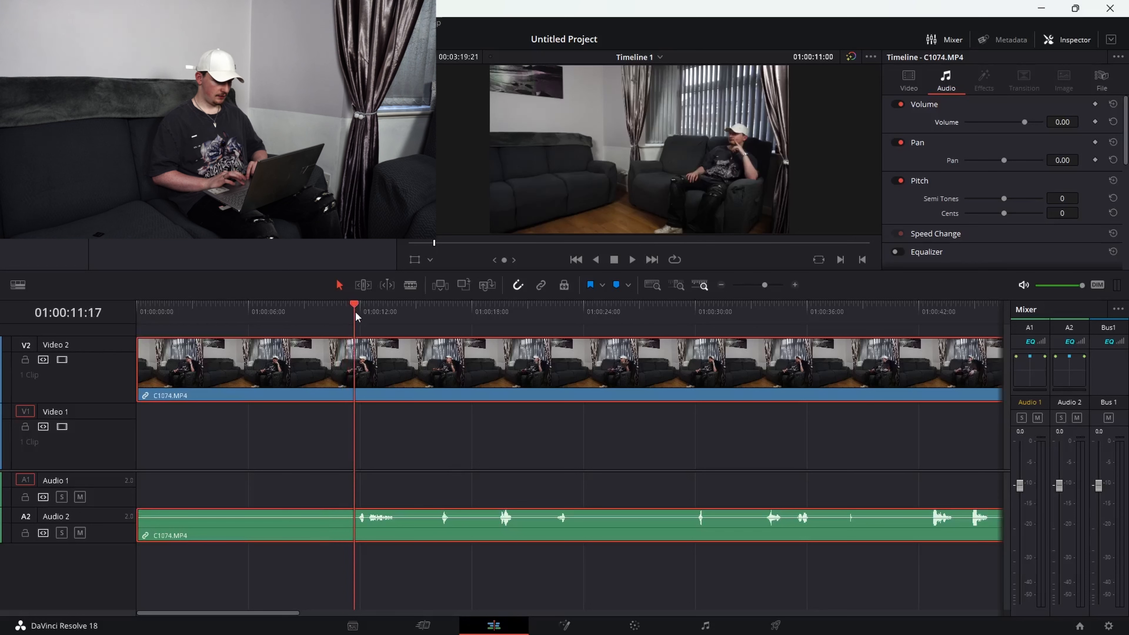
{"action": "key", "text": "b"}
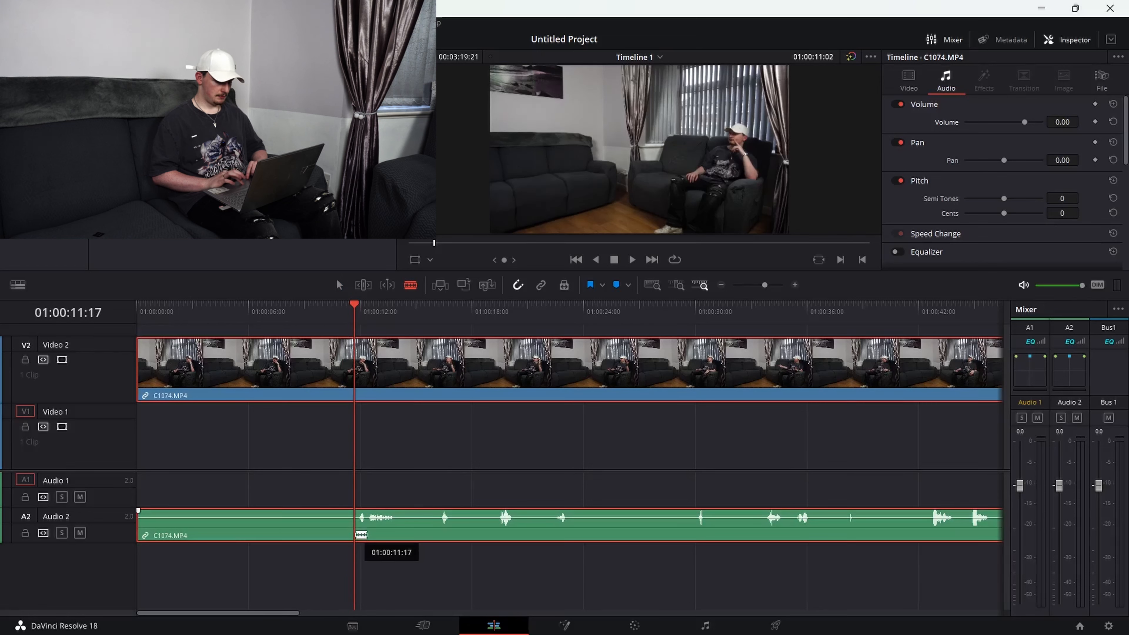
{"action": "left_click", "coordinate": [356, 527]}
{"action": "left_click", "coordinate": [339, 285]}
{"action": "left_click", "coordinate": [431, 531]}
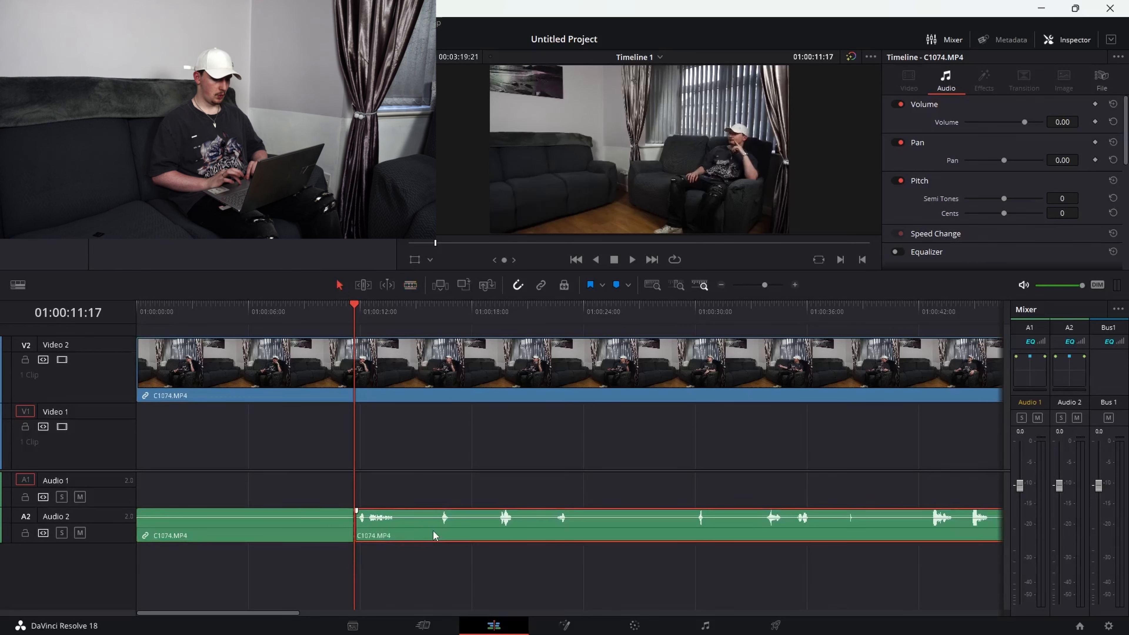
Step: Raise the first audio segment's volume to 30 dB and play it from the timeline start
{"action": "left_click", "coordinate": [252, 530]}
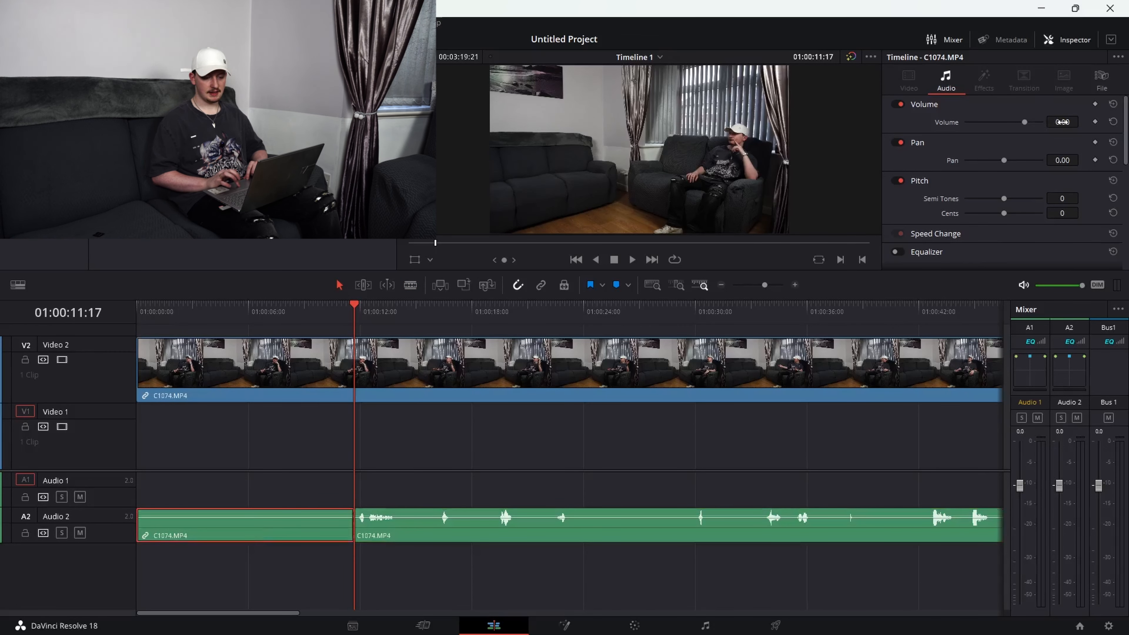
{"action": "left_click_drag", "start_coordinate": [1062, 122], "coordinate": [1083, 121]}
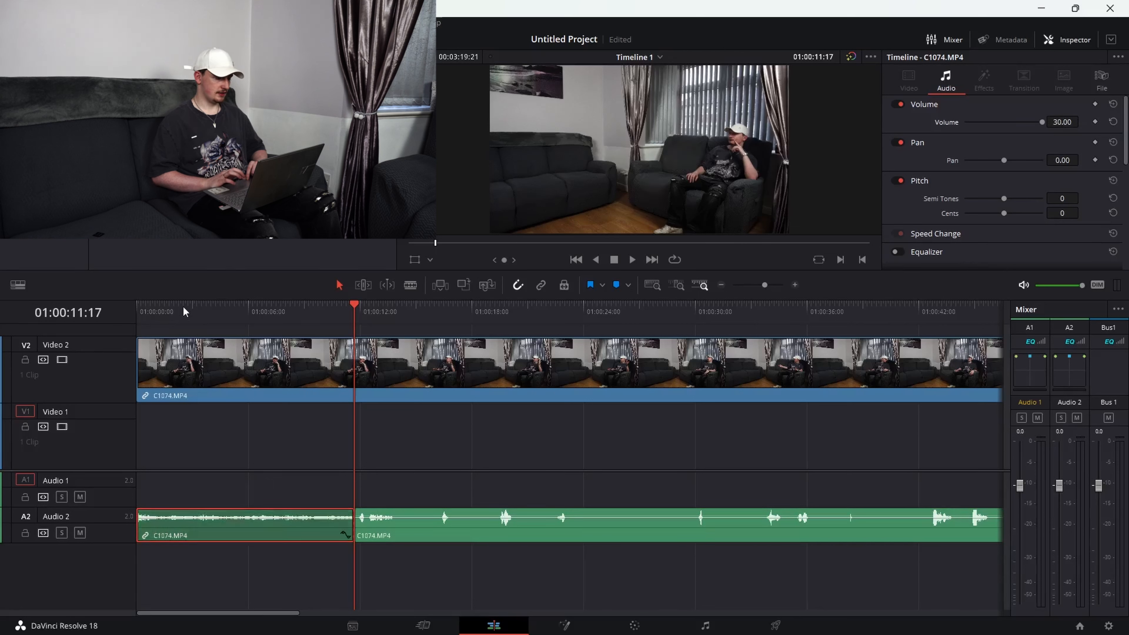
{"action": "key", "text": "Home"}
{"action": "key", "text": "space"}
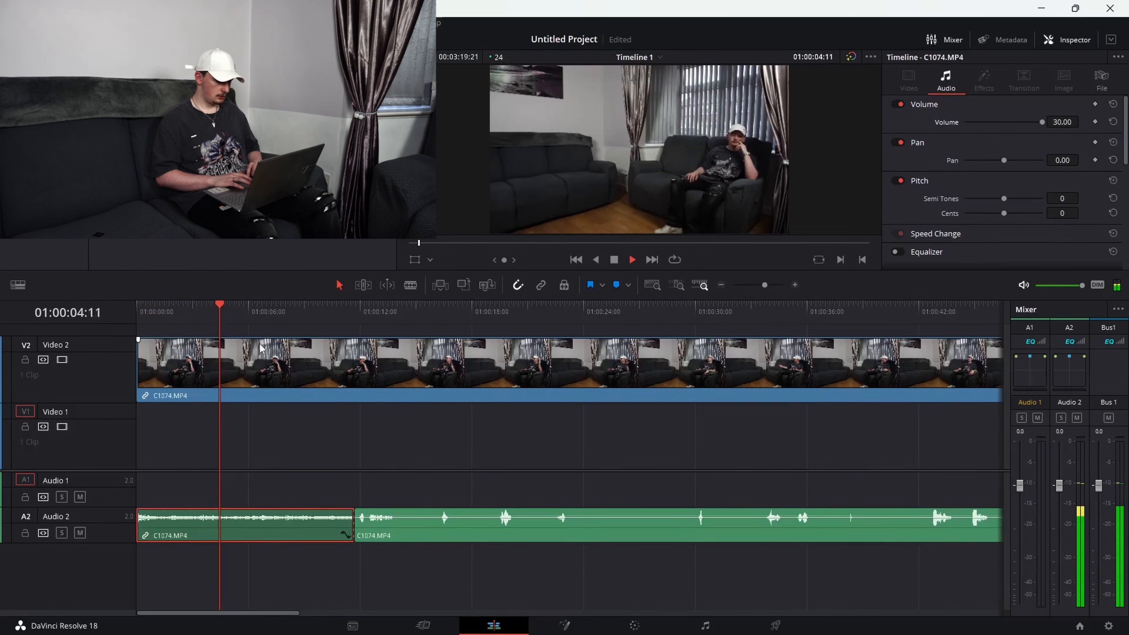
Step: Trim the start of C1074.MP4's video and quiet audio segment to 01:00:04:16, and shift all its clips back to the timeline start
{"action": "key", "text": "space"}
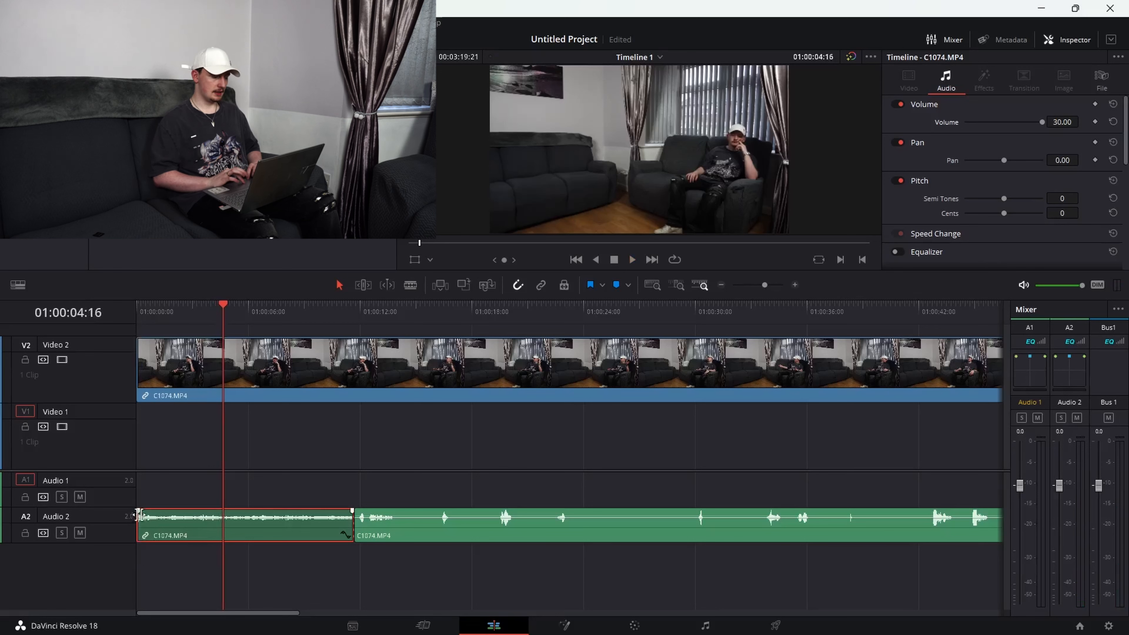
{"action": "left_click_drag", "start_coordinate": [136, 518], "coordinate": [223, 518]}
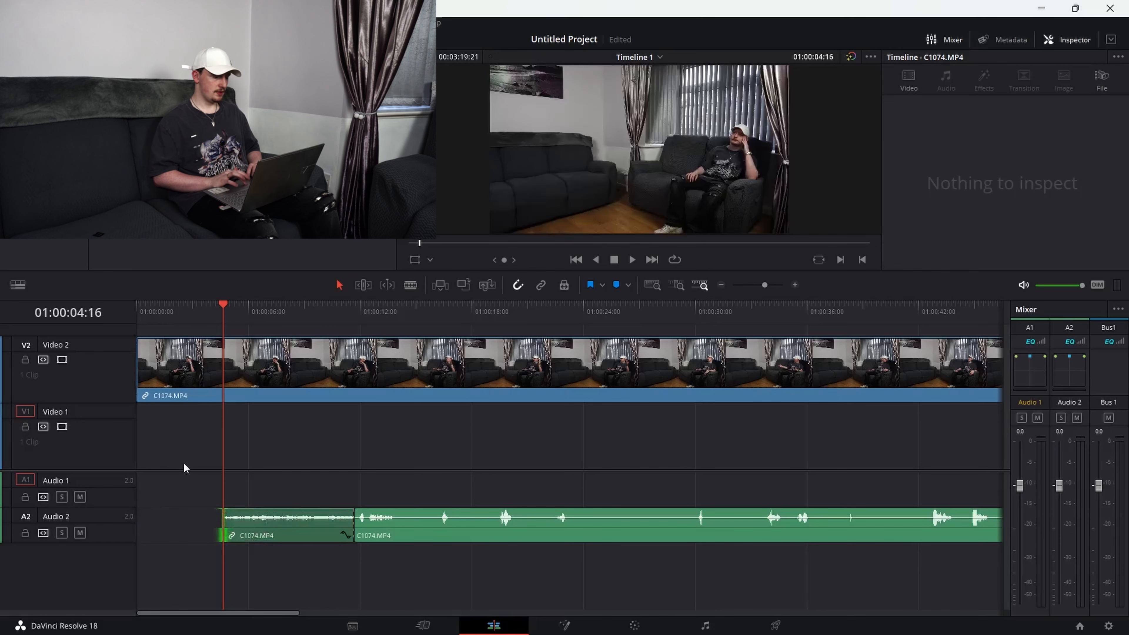
{"action": "left_click_drag", "start_coordinate": [136, 387], "coordinate": [223, 383]}
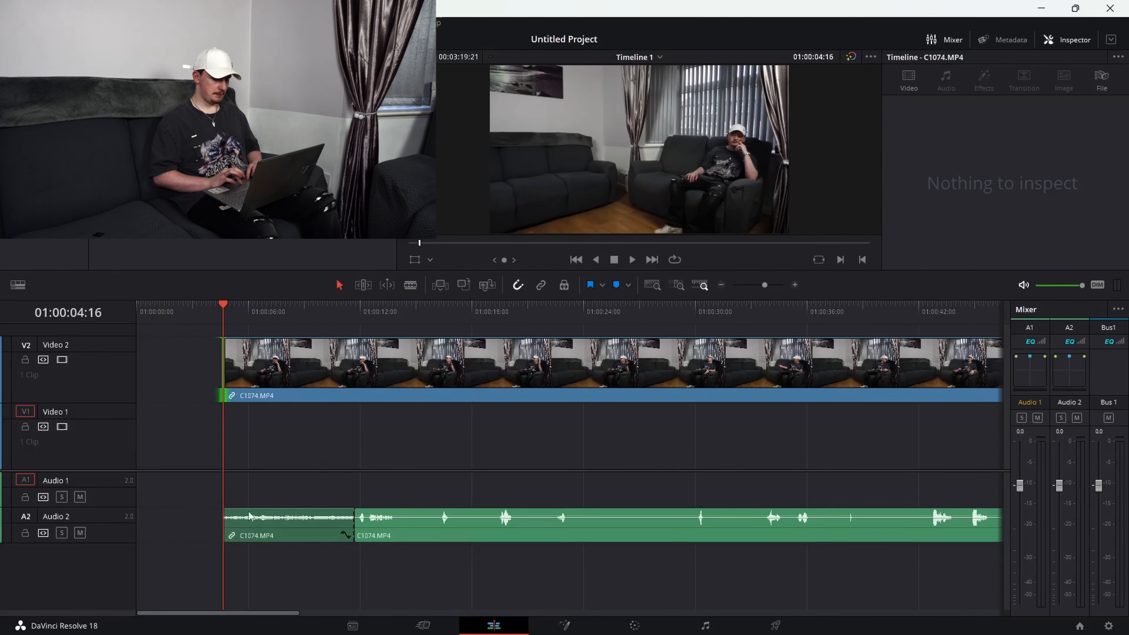
{"action": "left_click_drag", "start_coordinate": [250, 556], "coordinate": [572, 375]}
{"action": "left_click_drag", "start_coordinate": [422, 393], "coordinate": [159, 358]}
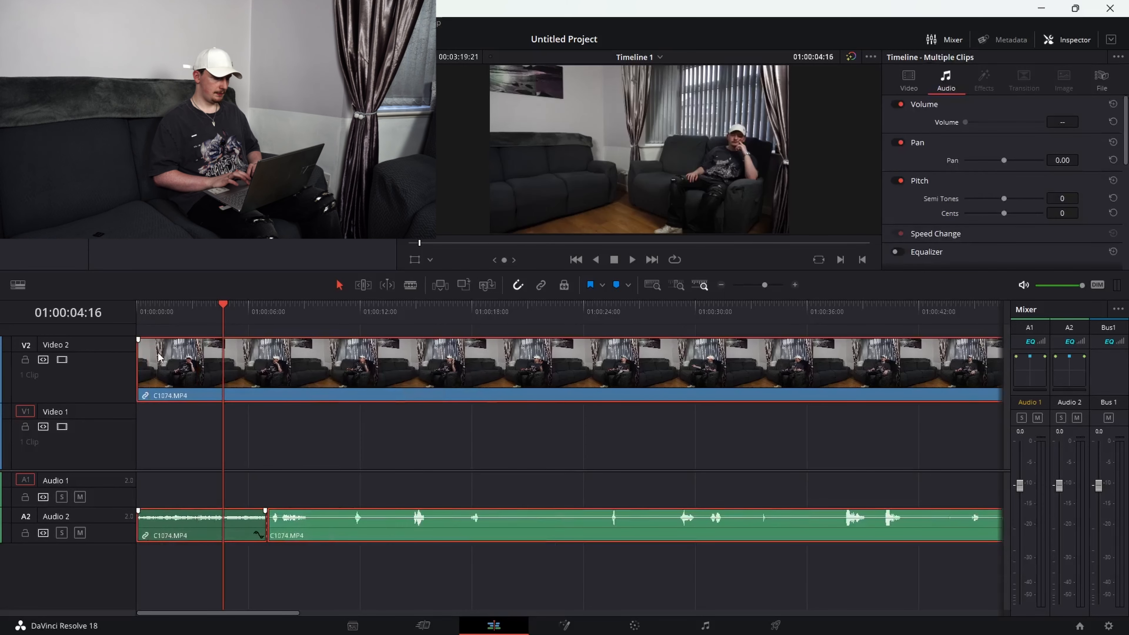
Step: Play the trimmed C1074.MP4 from 01:00:00:00 through the audio split to check its boosted background sound
{"action": "left_click", "coordinate": [137, 313]}
{"action": "left_click", "coordinate": [163, 445]}
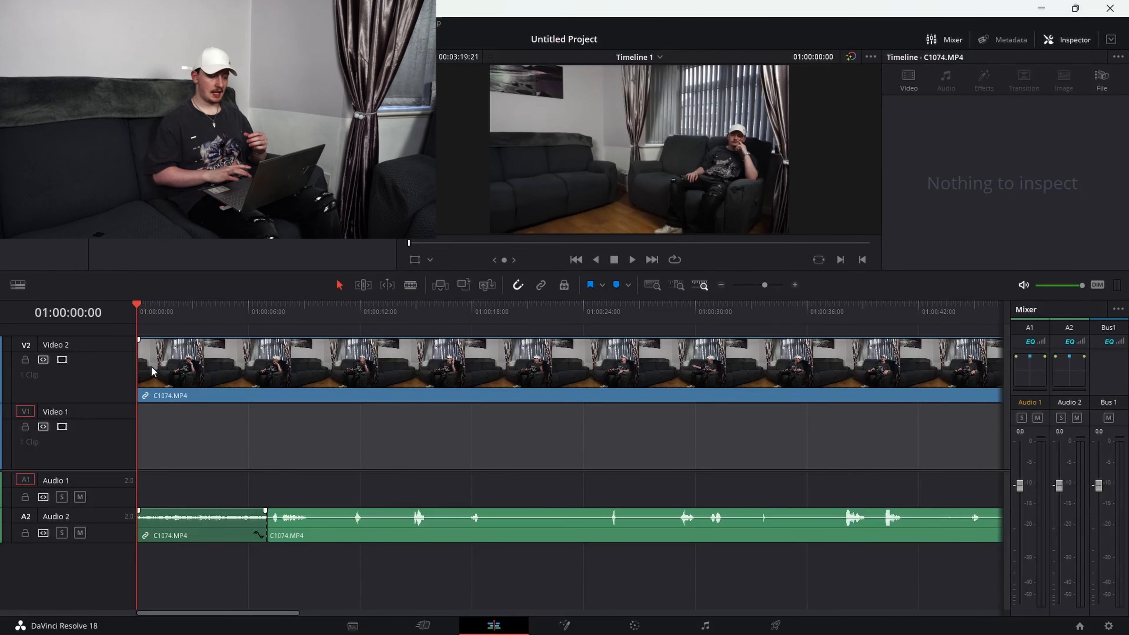
{"action": "key", "text": "space"}
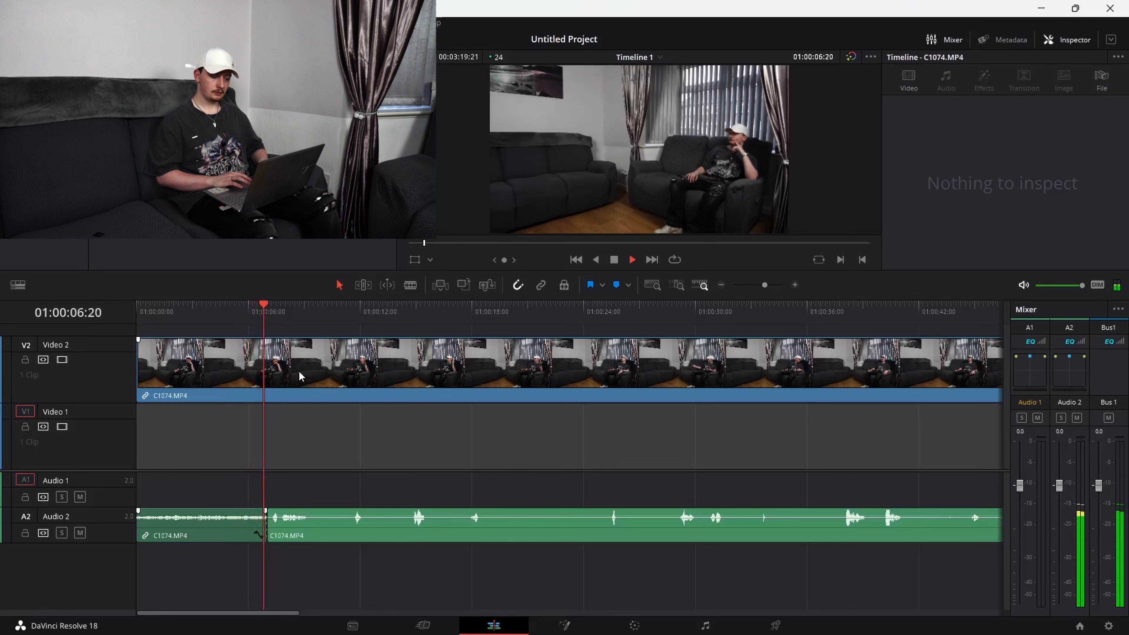
{"action": "key", "text": "space"}
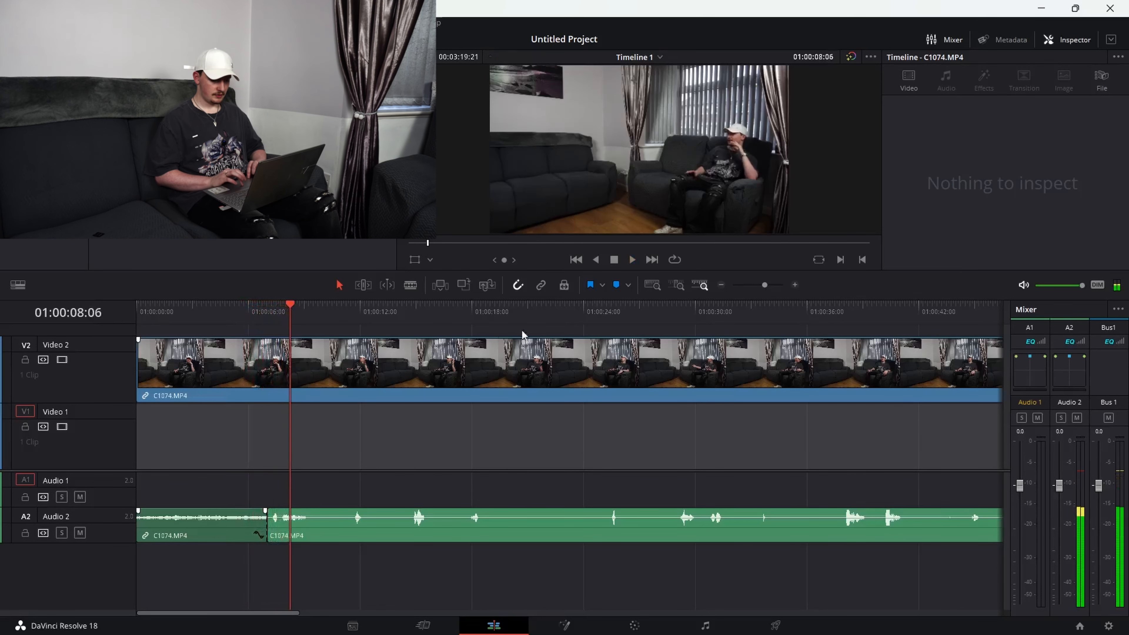
Step: Move C1071.MP4's linked video and audio earlier in the timeline, closer to the end of C1074.MP4
{"action": "left_click", "coordinate": [757, 286]}
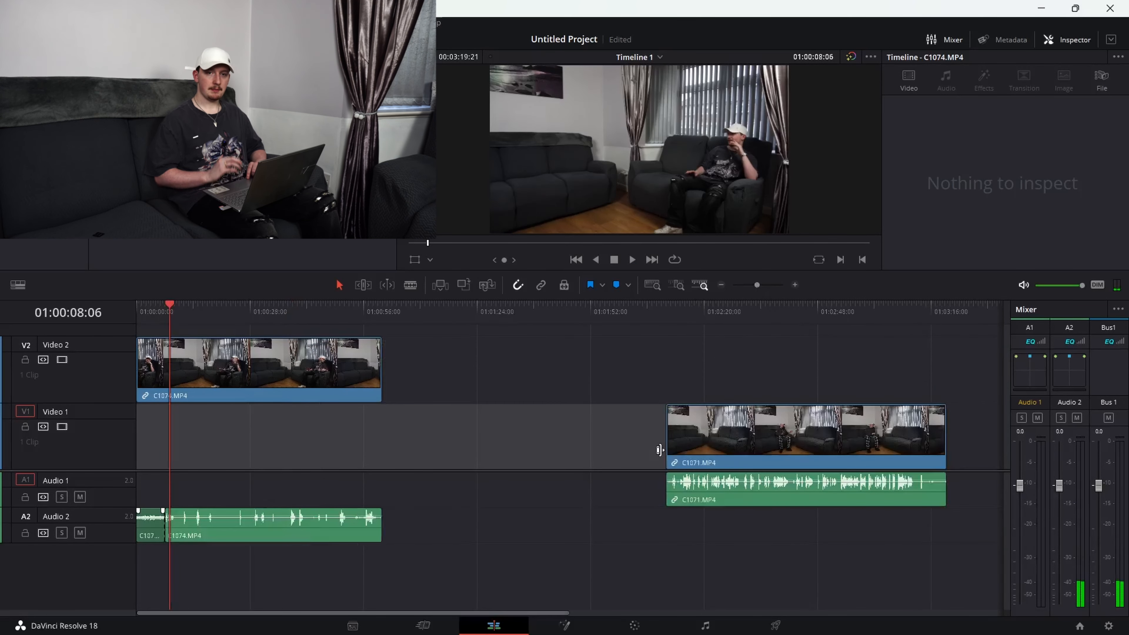
{"action": "left_click_drag", "start_coordinate": [607, 402], "coordinate": [793, 569]}
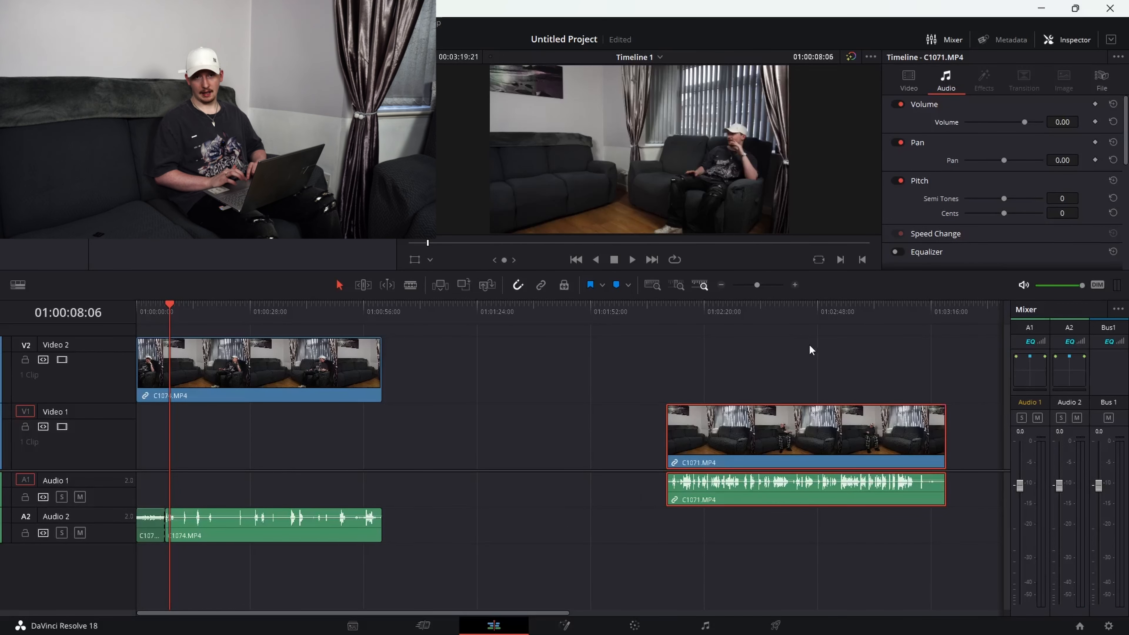
{"action": "left_click_drag", "start_coordinate": [758, 423], "coordinate": [501, 457]}
Step: Trim the start of C1071.MP4's video and audio to 01:01:24:01 and move both to the timeline start on Video 1 and Audio 1
{"action": "left_click", "coordinate": [139, 309]}
{"action": "key", "text": "space"}
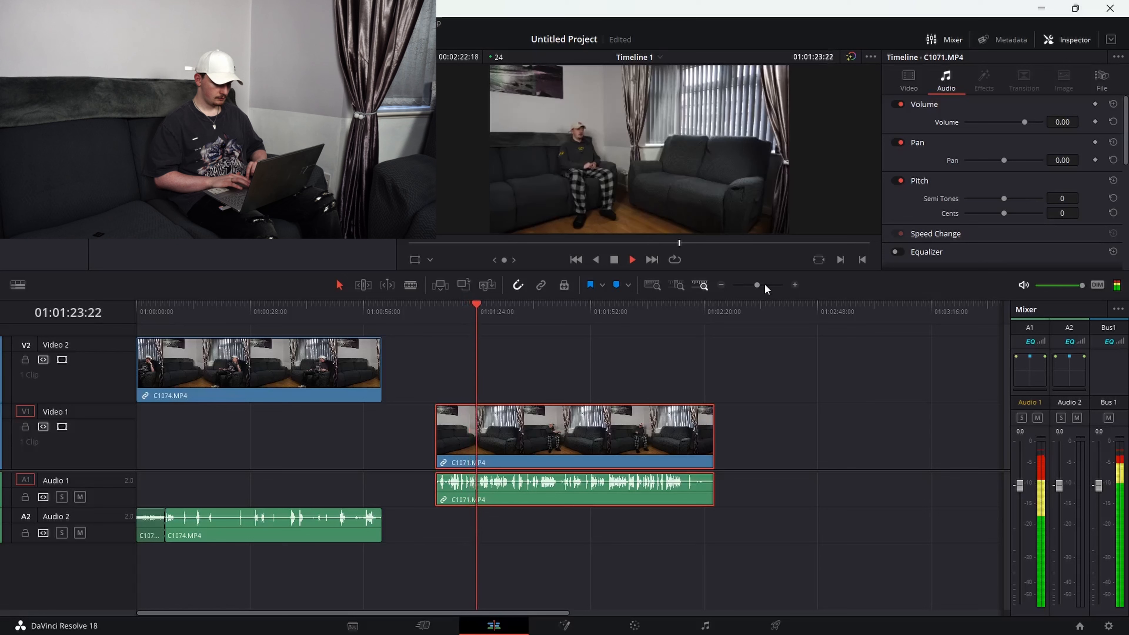
{"action": "key", "text": "space"}
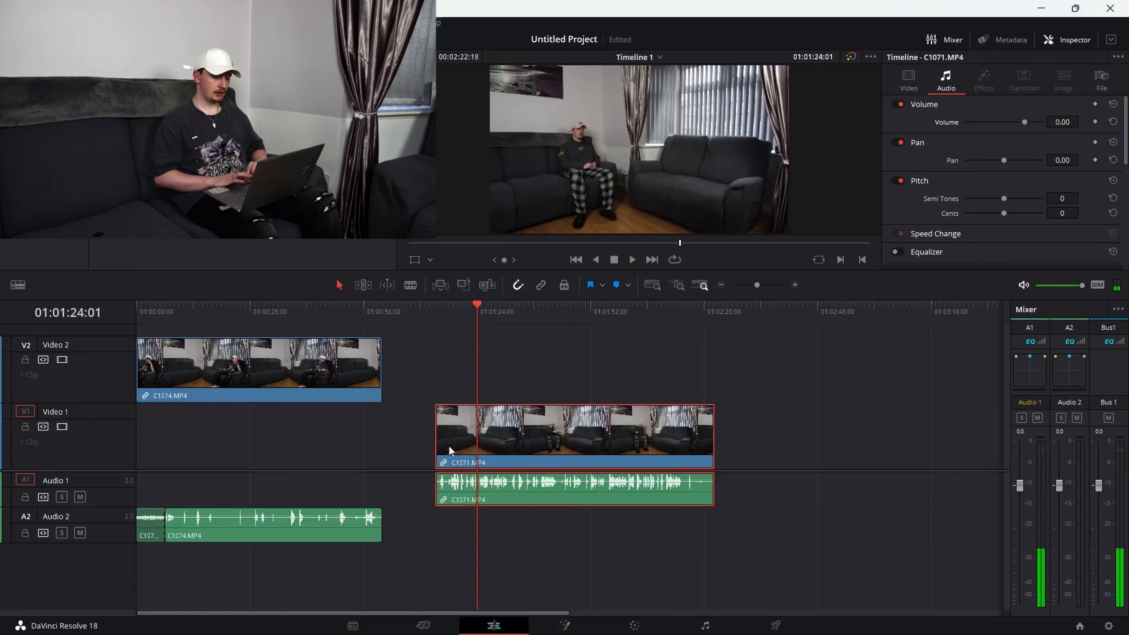
{"action": "left_click_drag", "start_coordinate": [436, 440], "coordinate": [479, 440]}
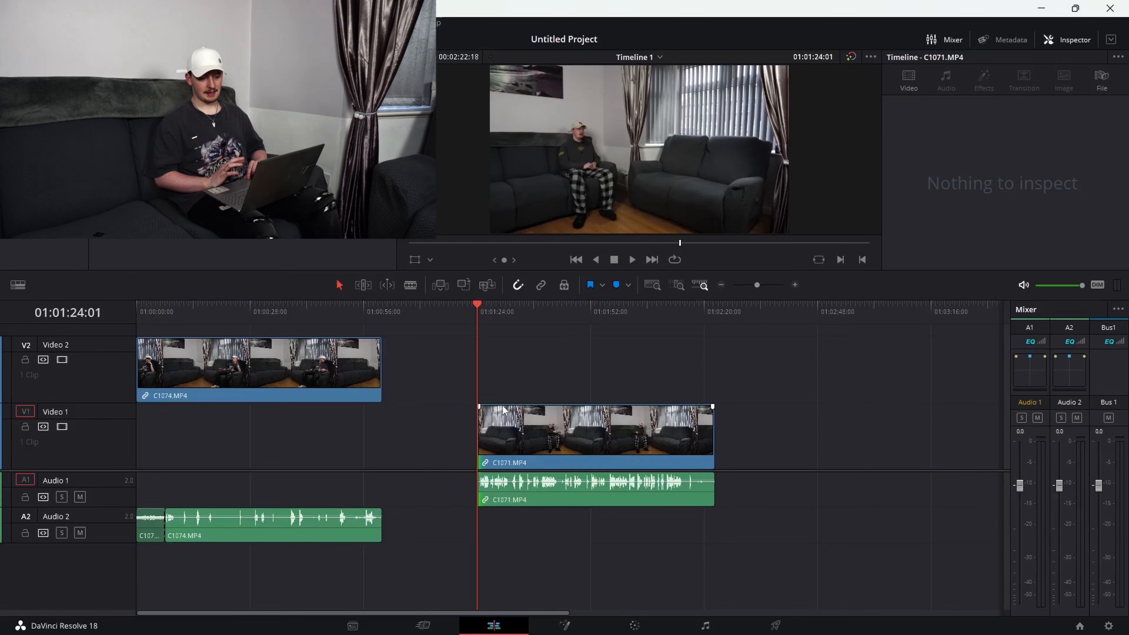
{"action": "left_click_drag", "start_coordinate": [453, 437], "coordinate": [619, 537]}
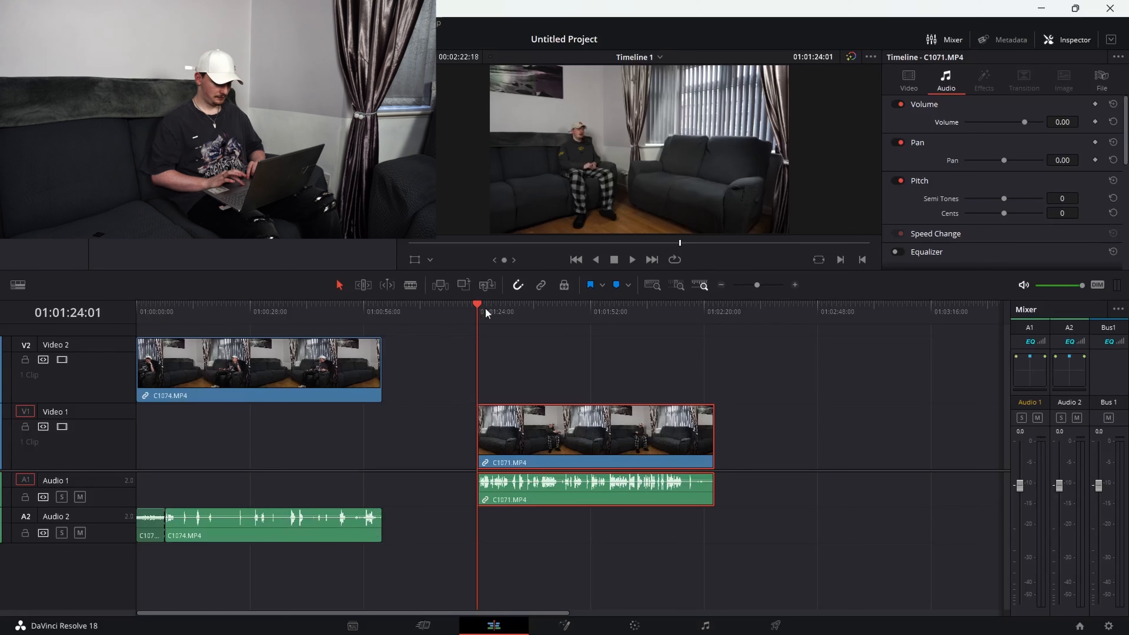
{"action": "left_click_drag", "start_coordinate": [518, 431], "coordinate": [206, 462]}
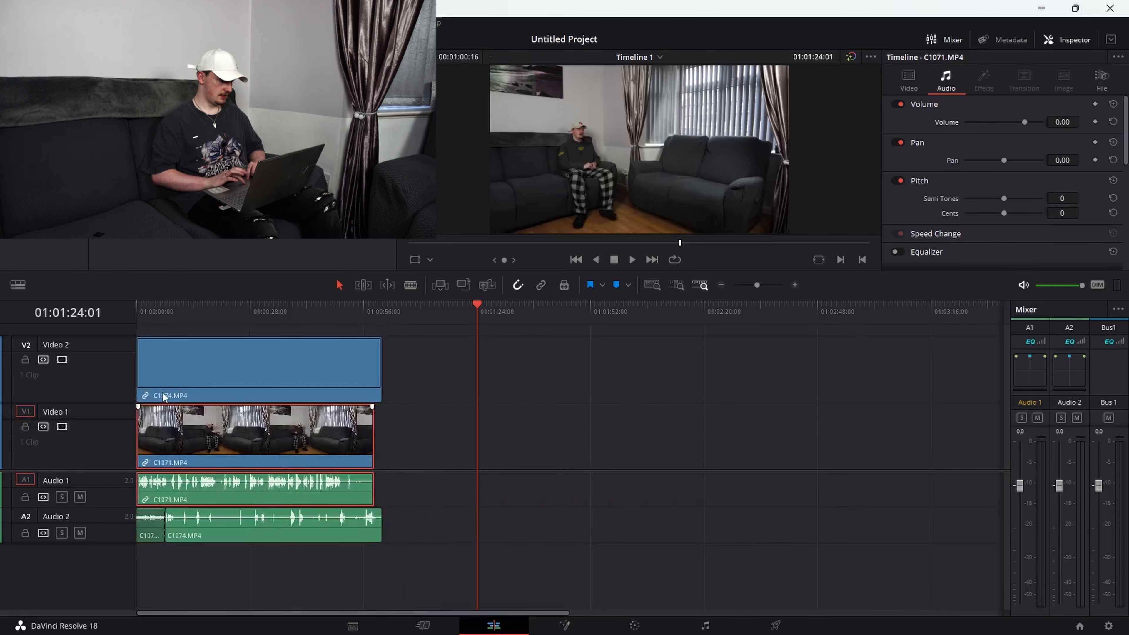
Step: Play both stacked clips from the timeline start to check how their dialogue lines up
{"action": "left_click_drag", "start_coordinate": [146, 320], "coordinate": [122, 315]}
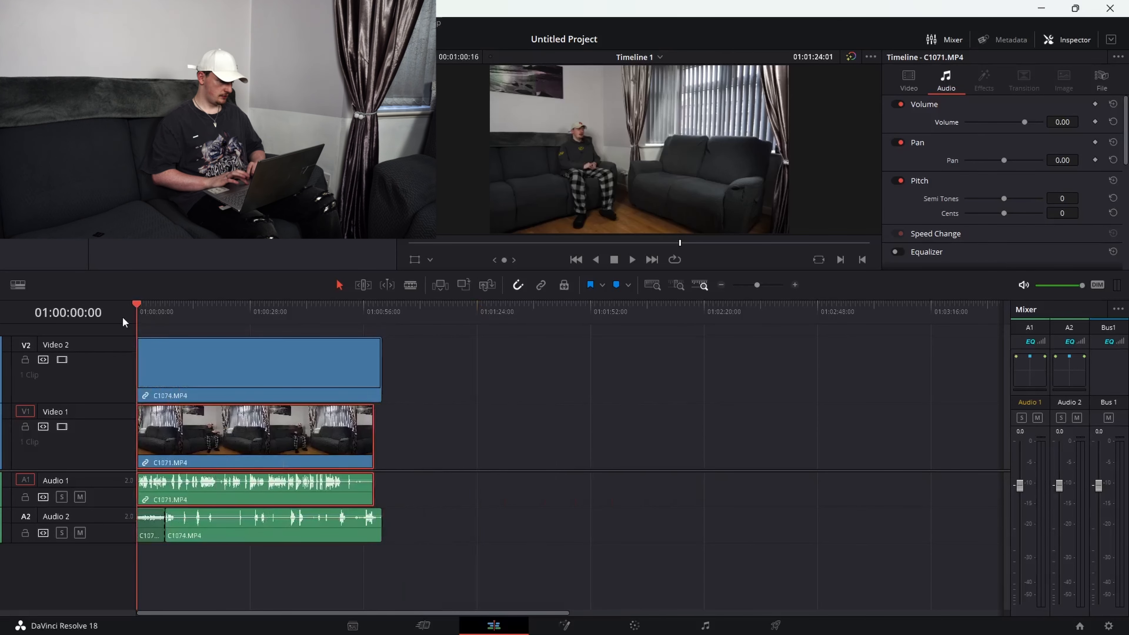
{"action": "left_click", "coordinate": [762, 285]}
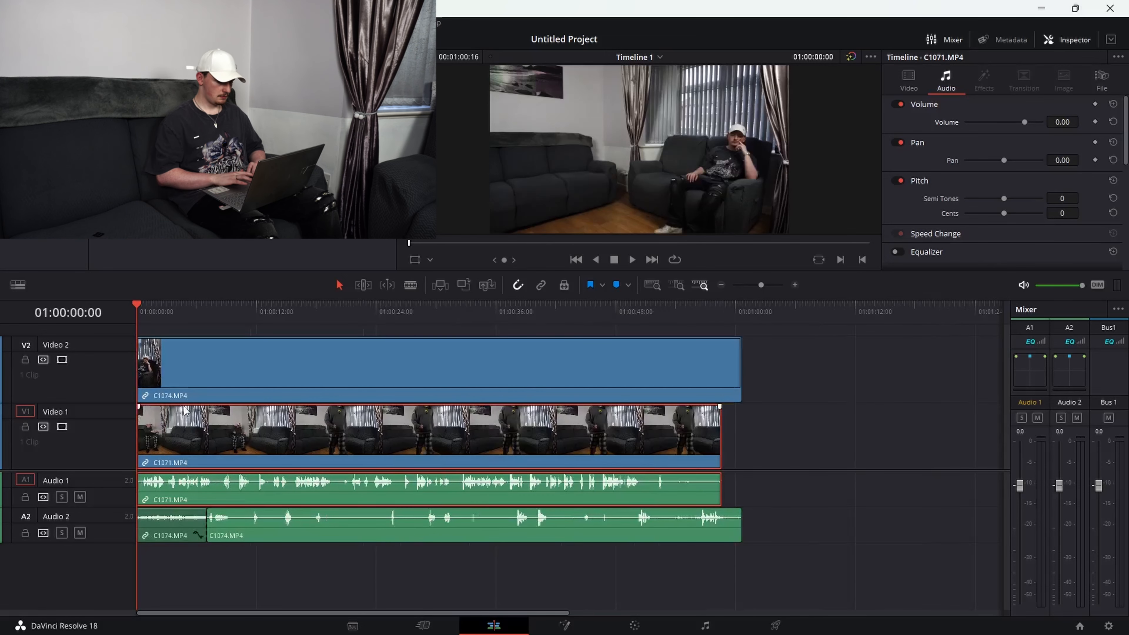
{"action": "key", "text": "space"}
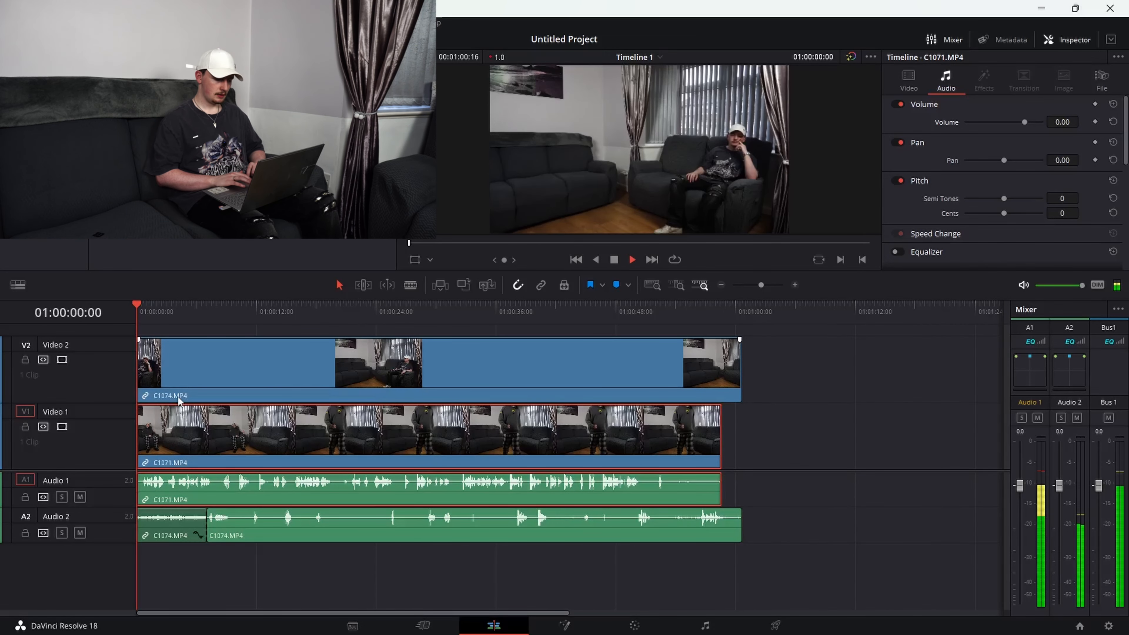
{"action": "key", "text": "space"}
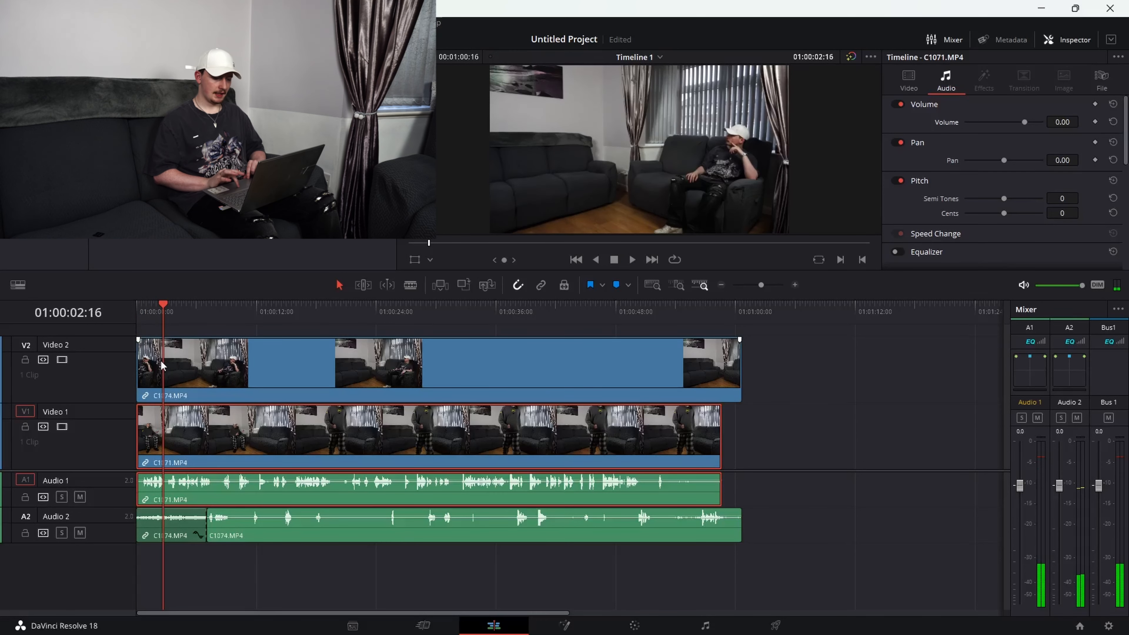
Step: Turn off snapping and shift C1074.MP4's video and audio about 4 frames later than the start of C1071.MP4
{"action": "left_click", "coordinate": [768, 284]}
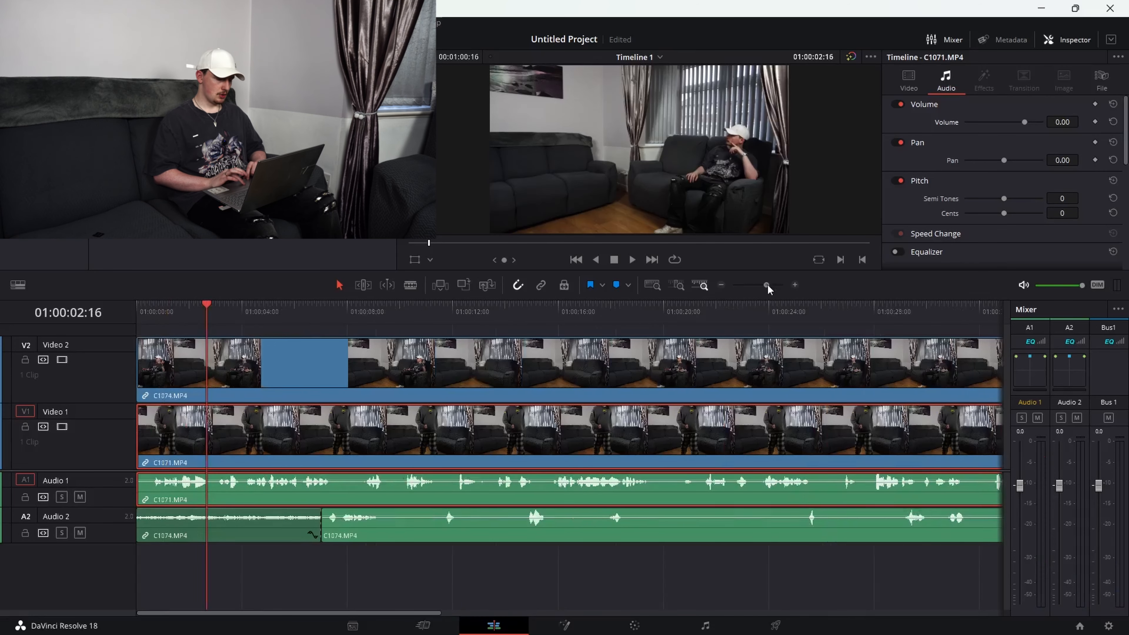
{"action": "left_click_drag", "start_coordinate": [768, 286], "coordinate": [772, 285]}
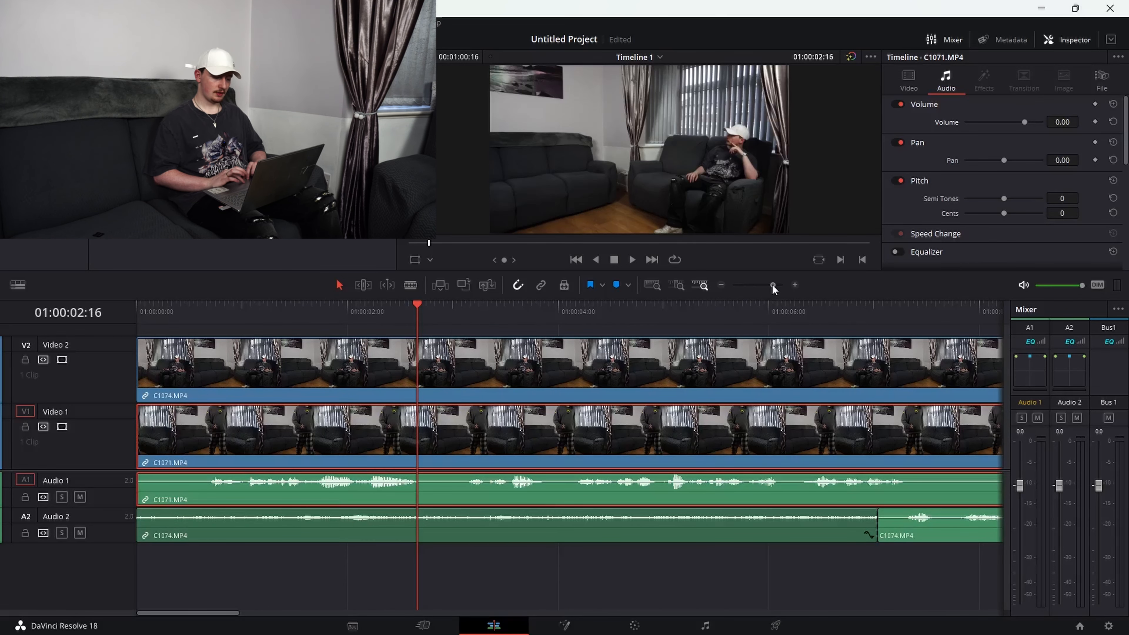
{"action": "scroll", "coordinate": [333, 499], "scroll_direction": "down", "scroll_amount": 1}
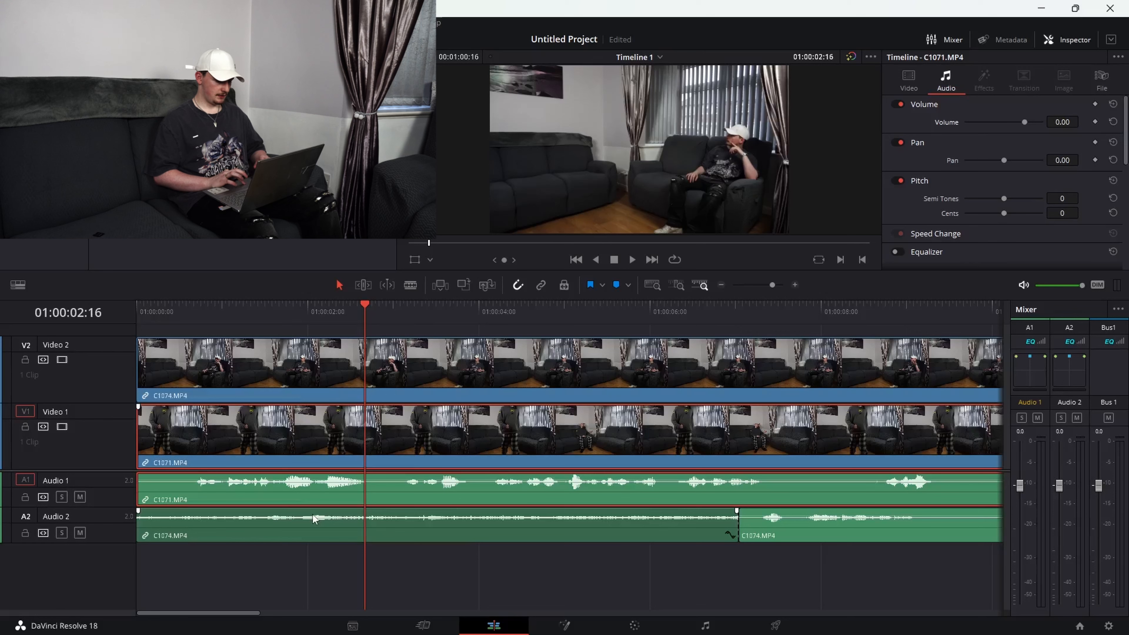
{"action": "left_click", "coordinate": [312, 514]}
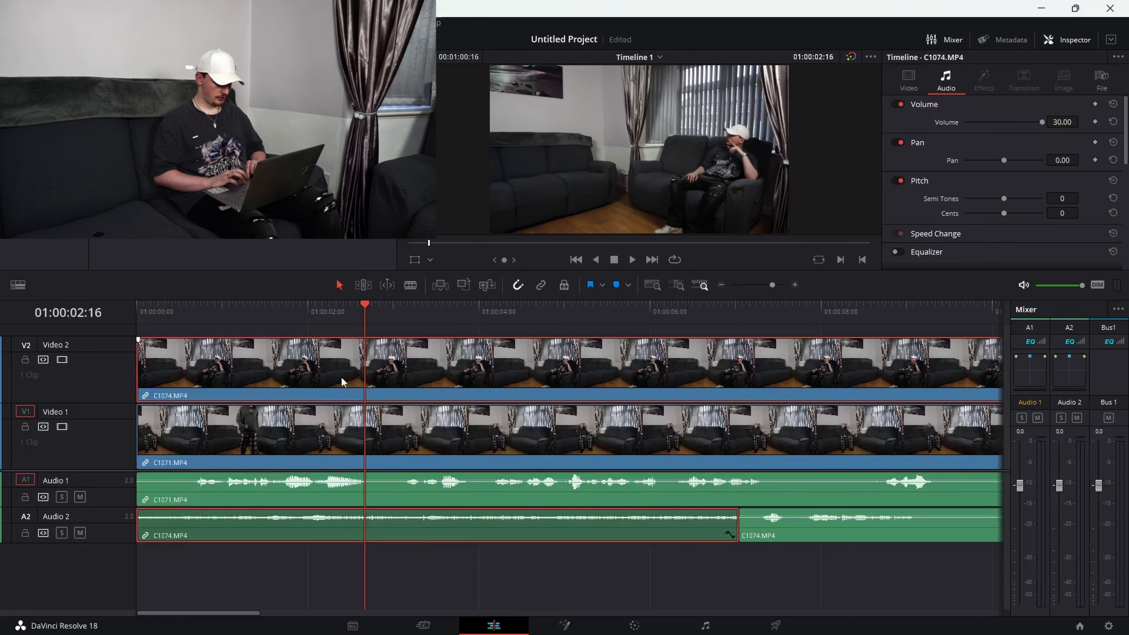
{"action": "mouse_move", "coordinate": [340, 375]}
{"action": "left_mouse_down"}
{"action": "mouse_move", "coordinate": [361, 374]}
{"action": "mouse_move", "coordinate": [355, 383]}
{"action": "left_mouse_up"}
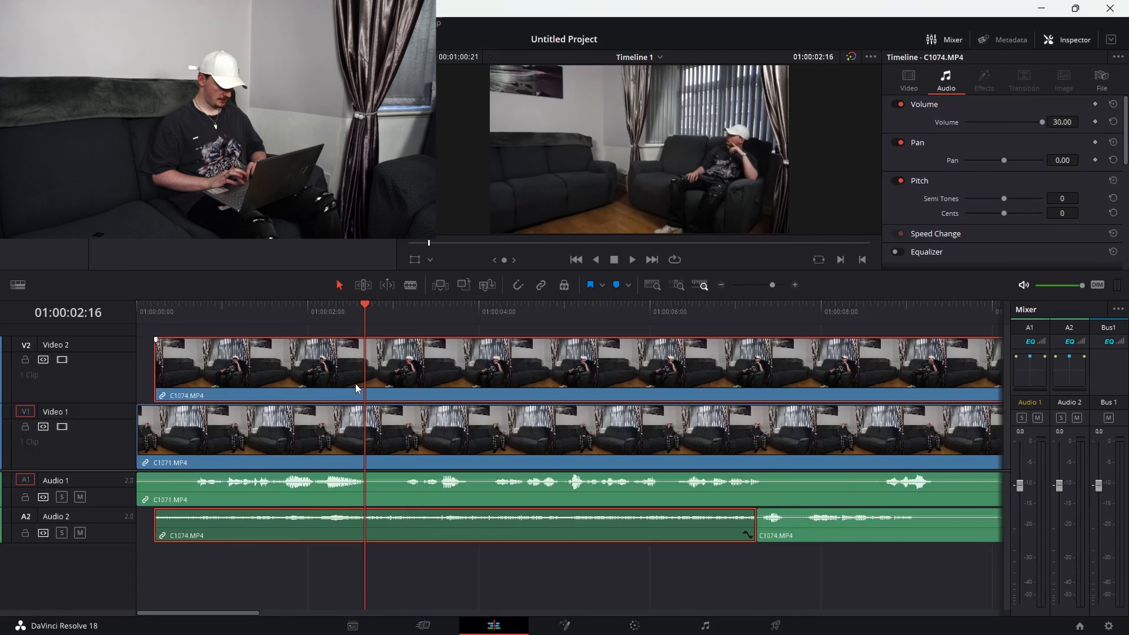
{"action": "mouse_move", "coordinate": [355, 383]}
{"action": "left_mouse_down"}
{"action": "mouse_move", "coordinate": [369, 382]}
{"action": "mouse_move", "coordinate": [349, 383]}
{"action": "left_mouse_up"}
Step: Fine-tune C1074.MP4's clips to start about 6 frames into the timeline, and save the project after playing the result
{"action": "left_click", "coordinate": [266, 306]}
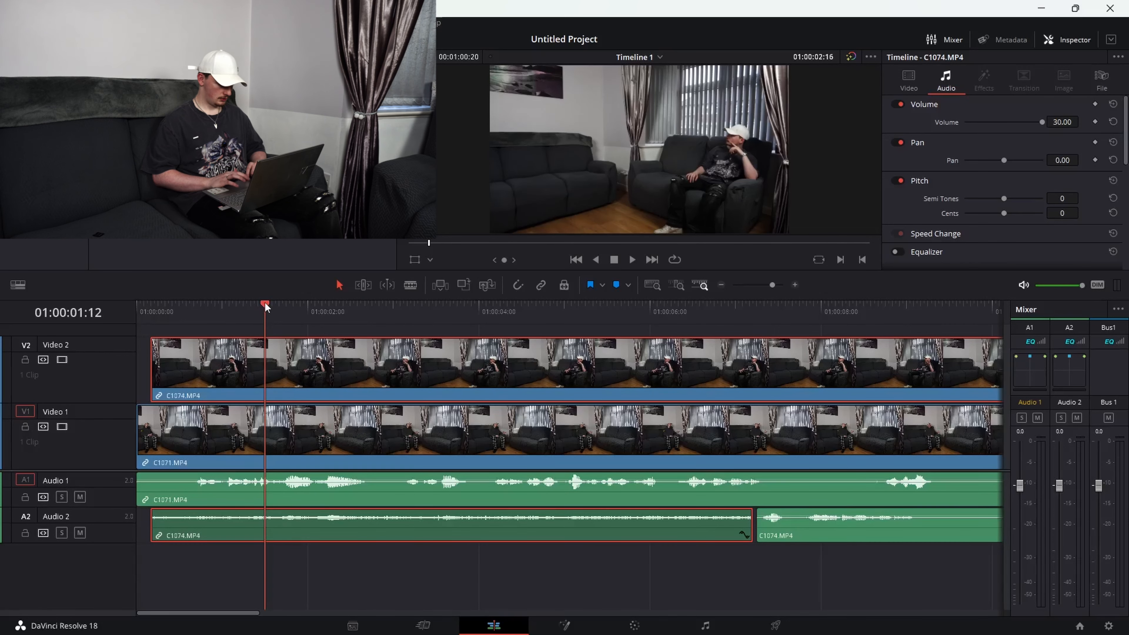
{"action": "left_click_drag", "start_coordinate": [265, 303], "coordinate": [283, 311]}
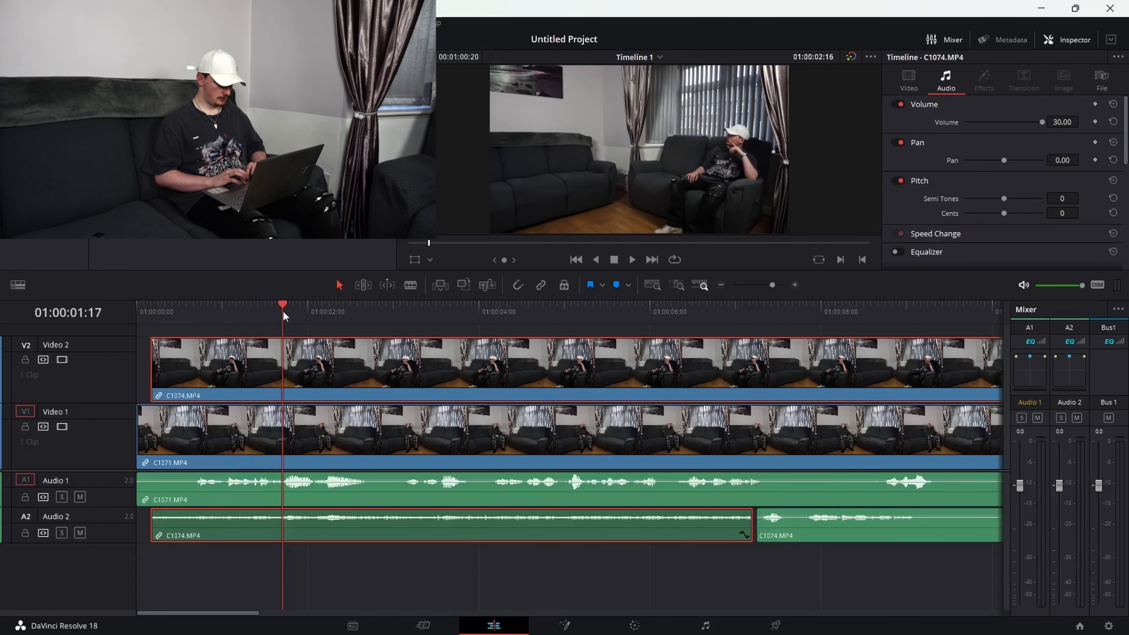
{"action": "left_click", "coordinate": [224, 307]}
{"action": "key", "text": "space"}
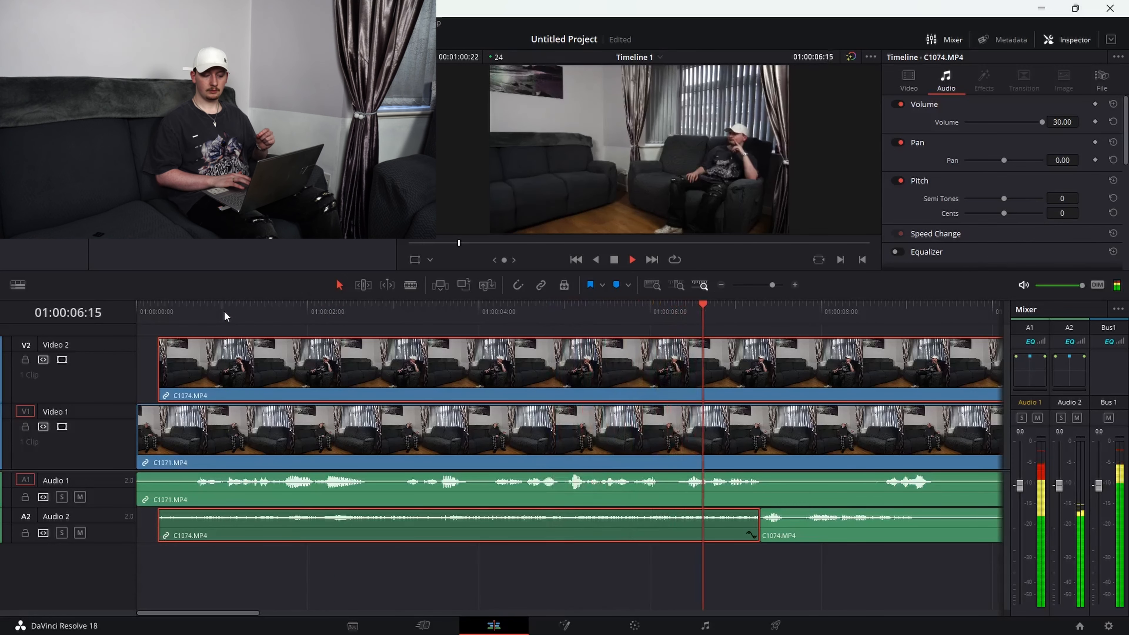
{"action": "key", "text": "space"}
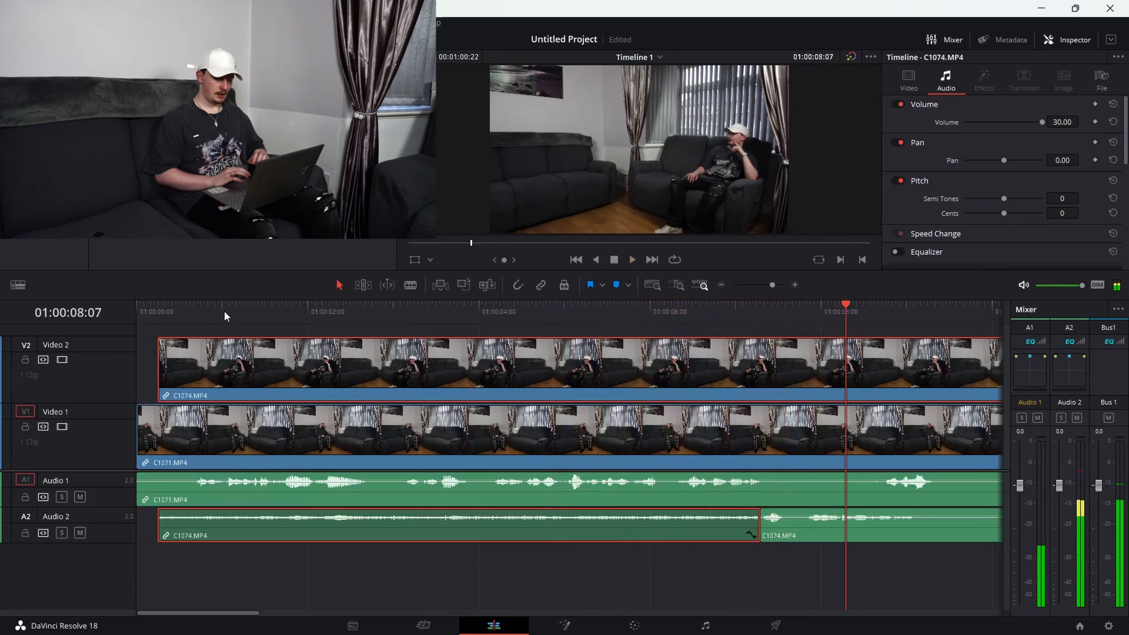
{"action": "key", "text": "ctrl+s"}
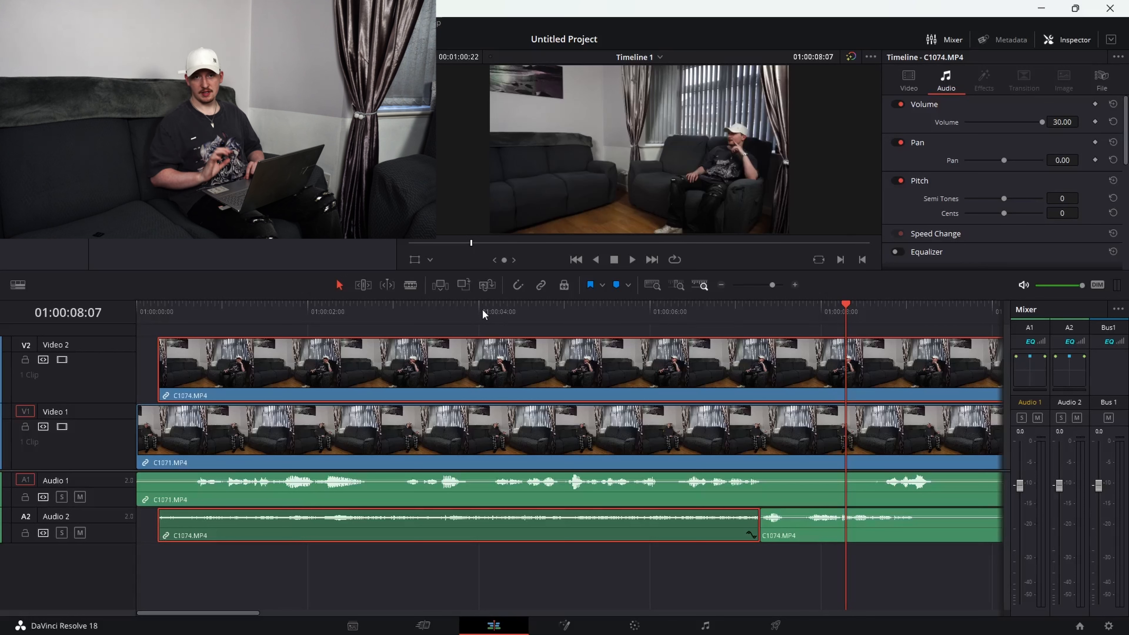
Step: Play the timeline from 01:00:00:00 to review the opening dialogue against the background audio
{"action": "left_click_drag", "start_coordinate": [432, 314], "coordinate": [199, 346]}
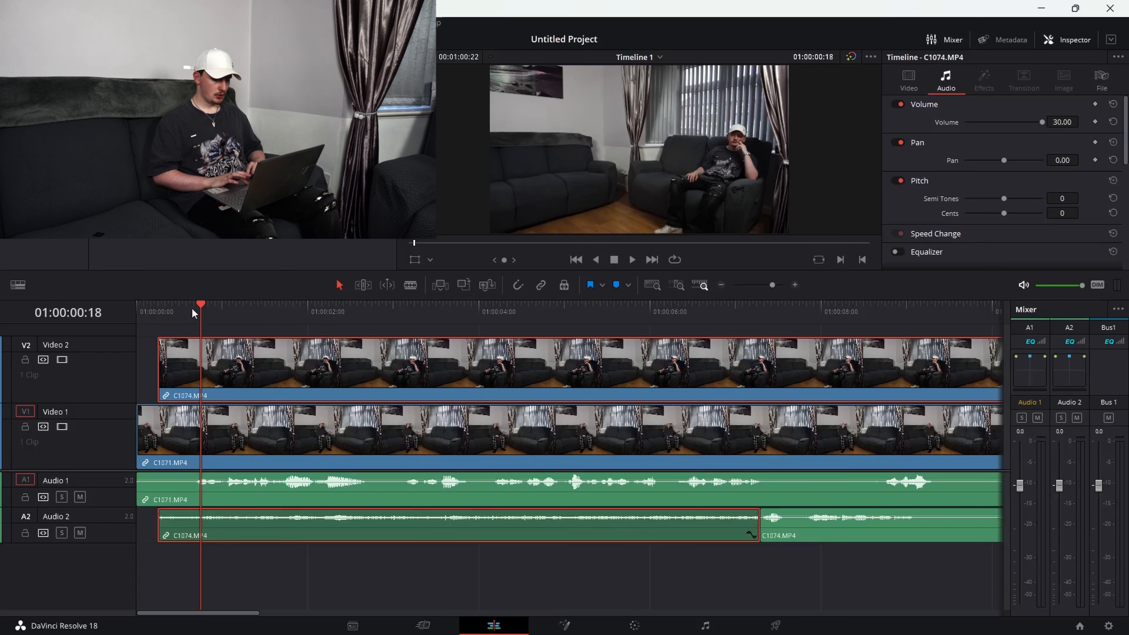
{"action": "left_click_drag", "start_coordinate": [197, 316], "coordinate": [135, 306]}
{"action": "key", "text": "space"}
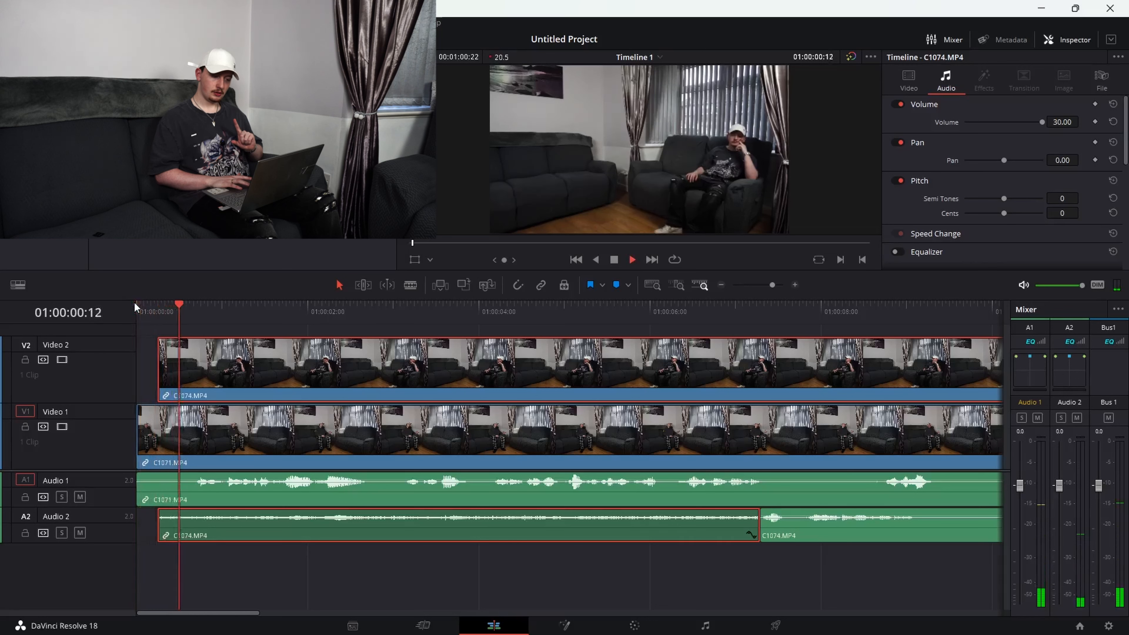
{"action": "key", "text": "space"}
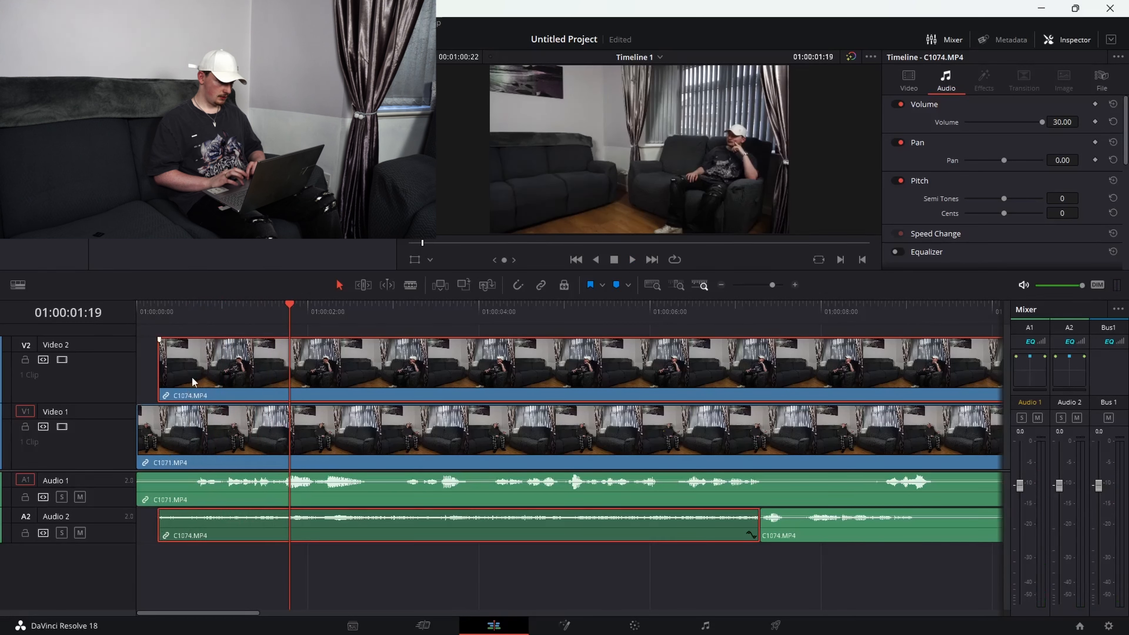
Step: Play briefly from 01:00:00:16, where the dialogue begins, and split both stacked clips and their audio at that point
{"action": "left_click", "coordinate": [195, 313]}
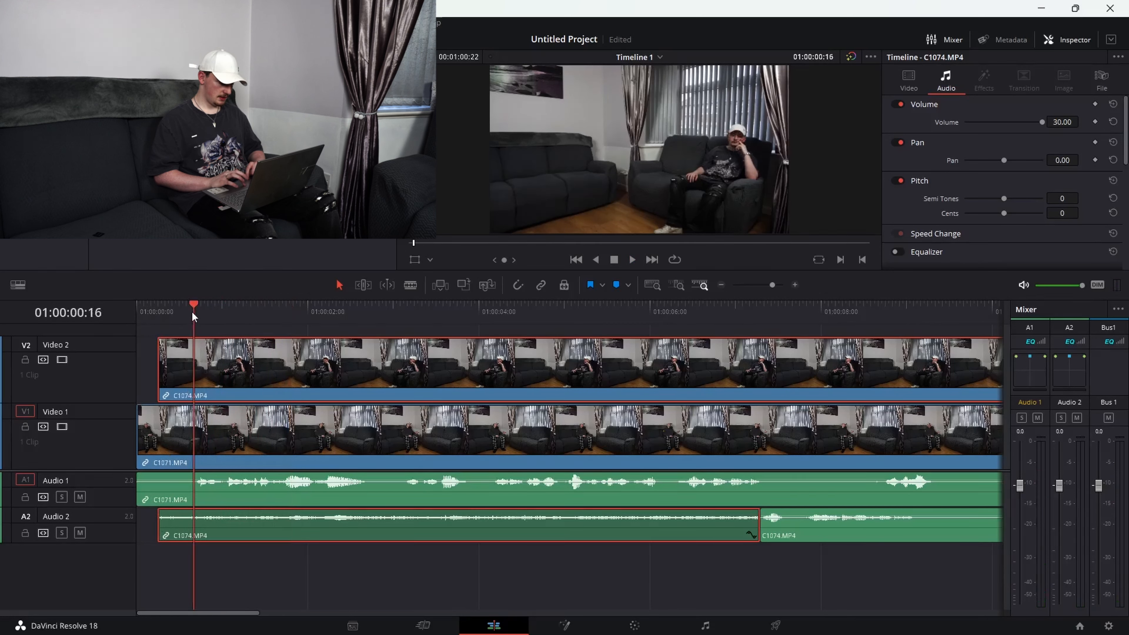
{"action": "key", "text": "space"}
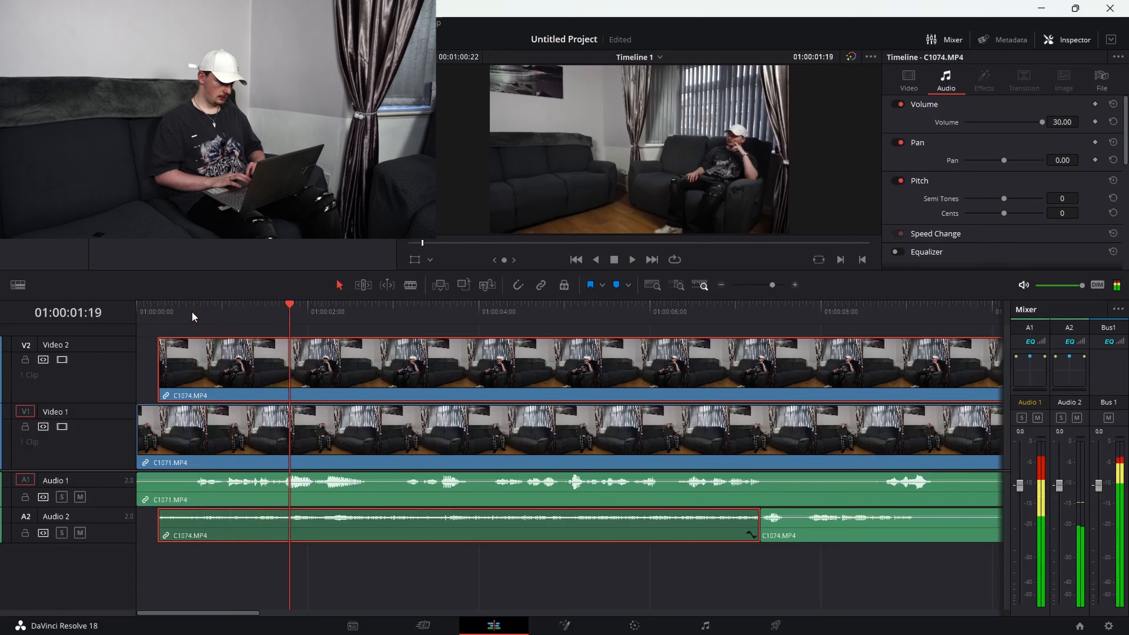
{"action": "left_click", "coordinate": [193, 313]}
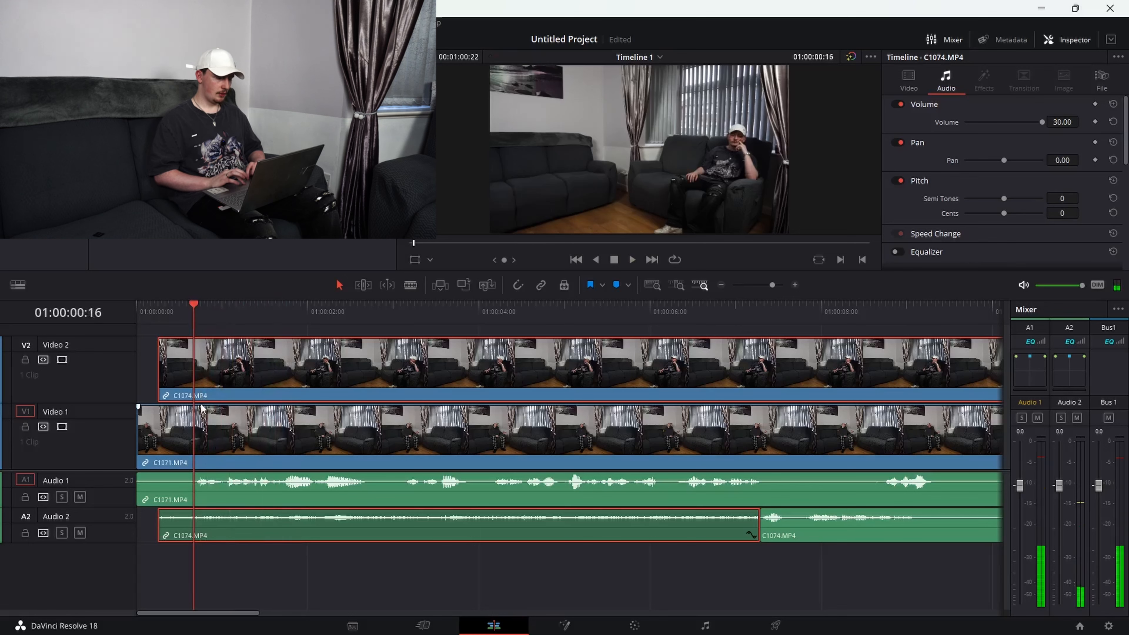
{"action": "left_click", "coordinate": [209, 482]}
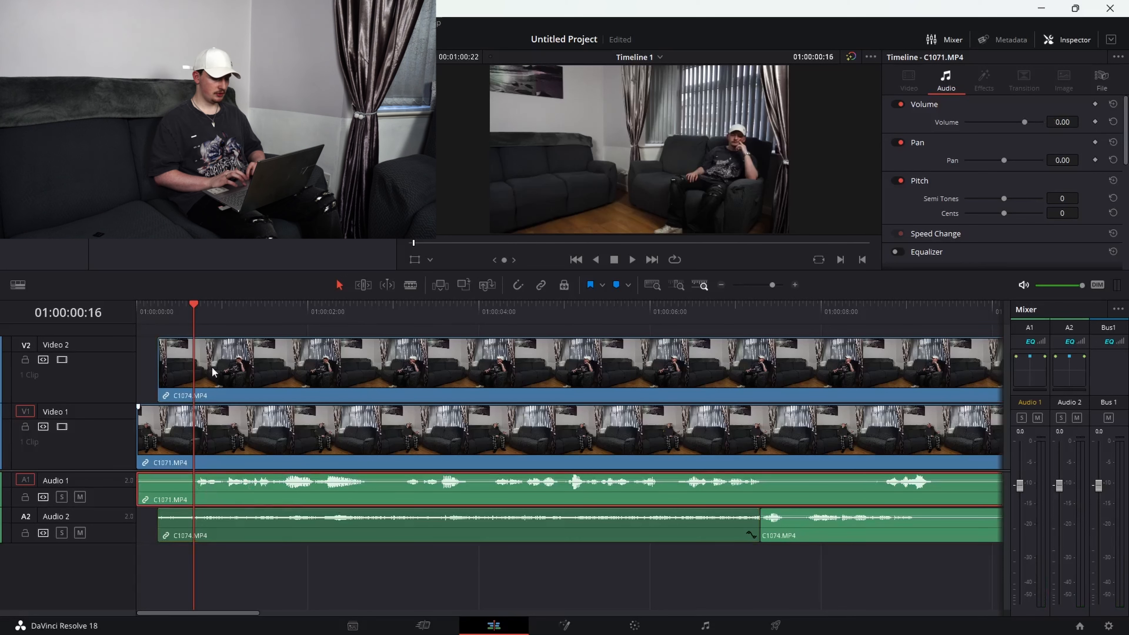
{"action": "left_click", "coordinate": [411, 285]}
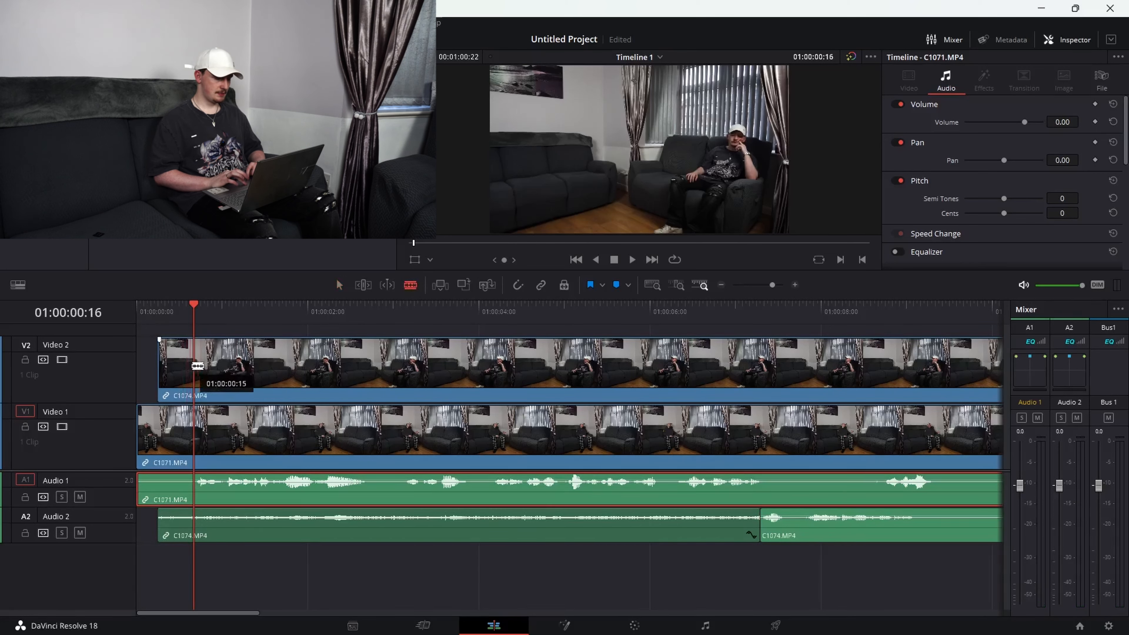
{"action": "left_click", "coordinate": [194, 362]}
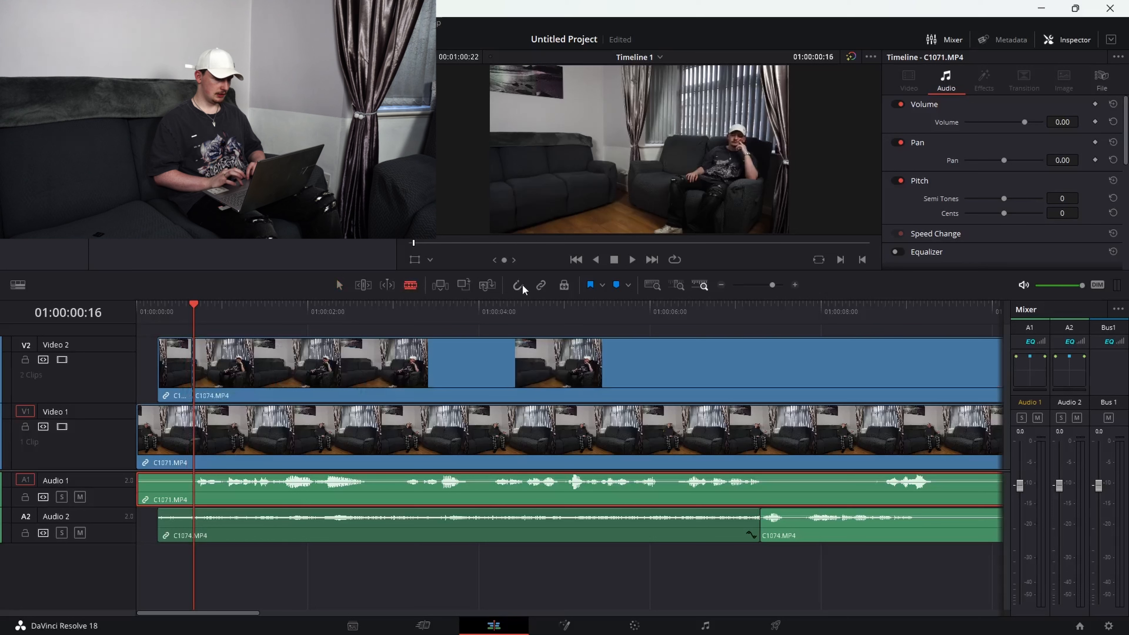
{"action": "left_click", "coordinate": [196, 438]}
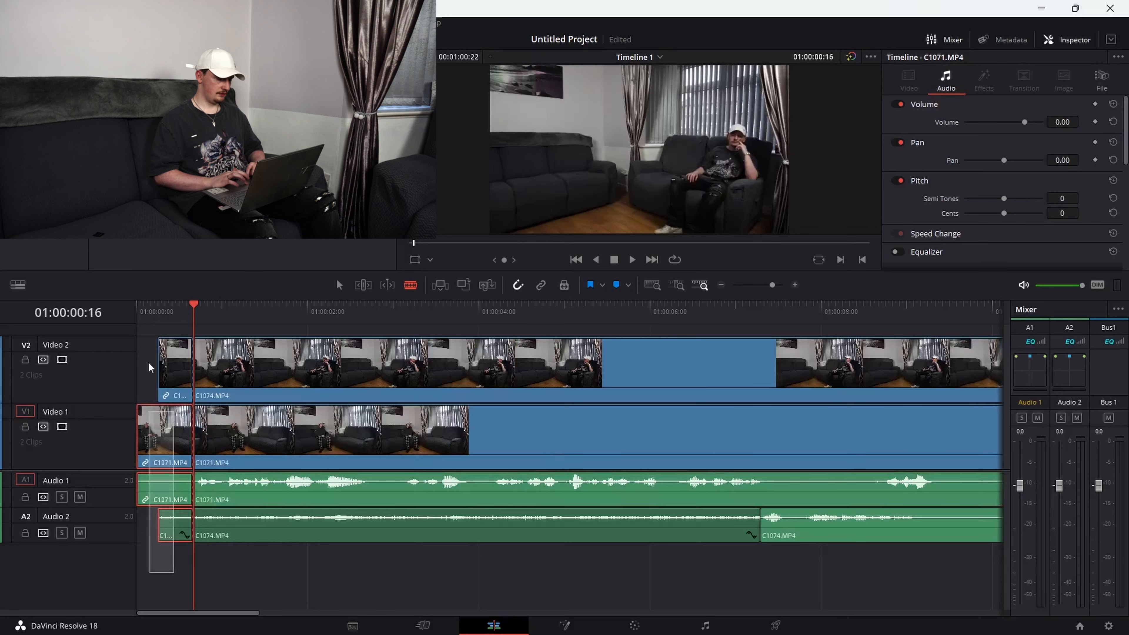
Step: Try to remove the opening segments before 01:00:00:16 and close the gap at the timeline start
{"action": "left_click_drag", "start_coordinate": [174, 572], "coordinate": [149, 347]}
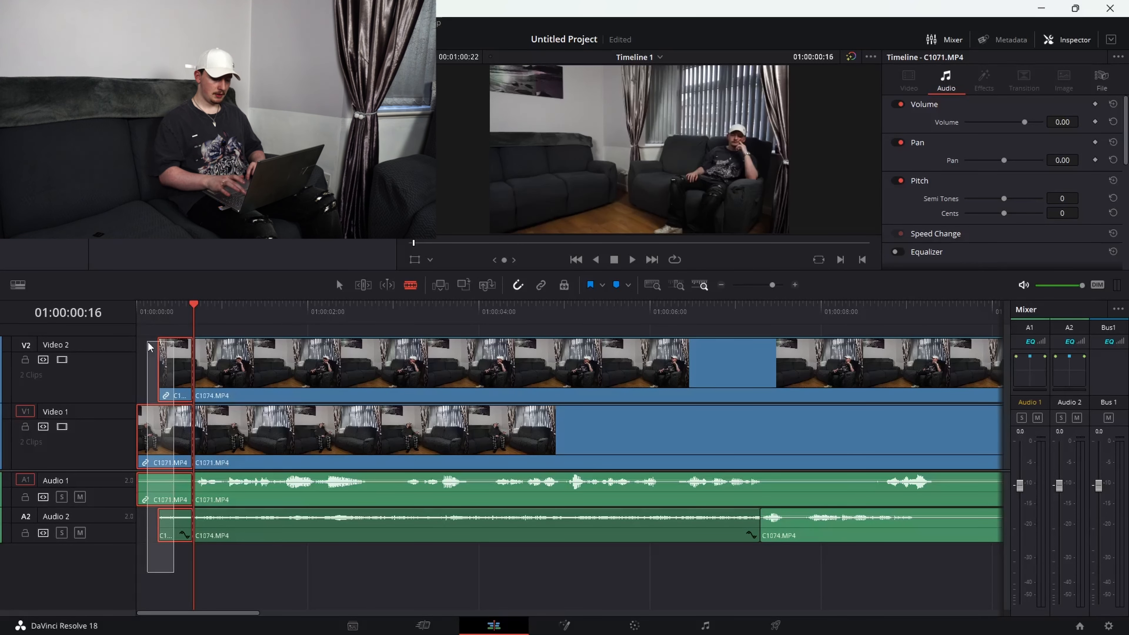
{"action": "key", "text": "Delete"}
{"action": "left_click", "coordinate": [151, 307]}
{"action": "left_click", "coordinate": [564, 285]}
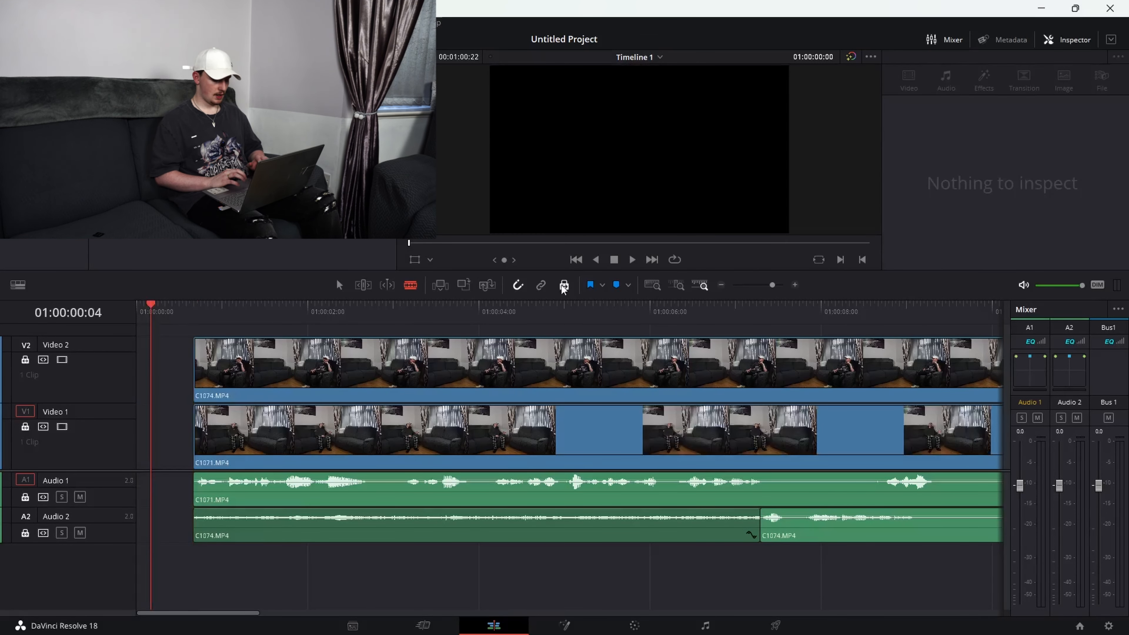
{"action": "key", "text": "ctrl+z"}
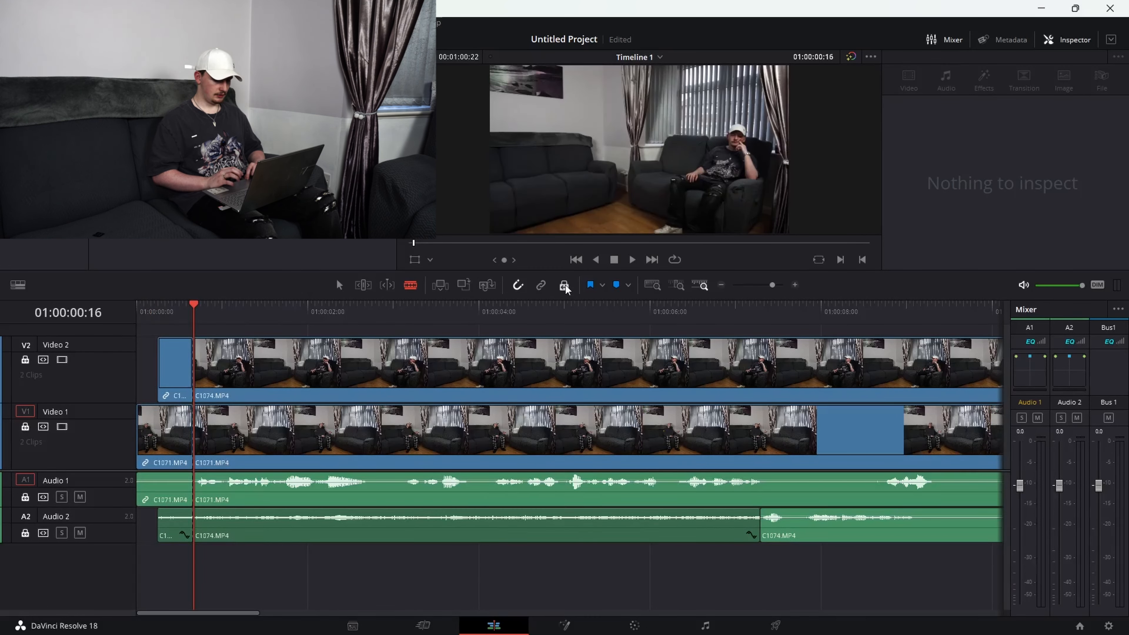
{"action": "key", "text": "ctrl+shift+bracketleft"}
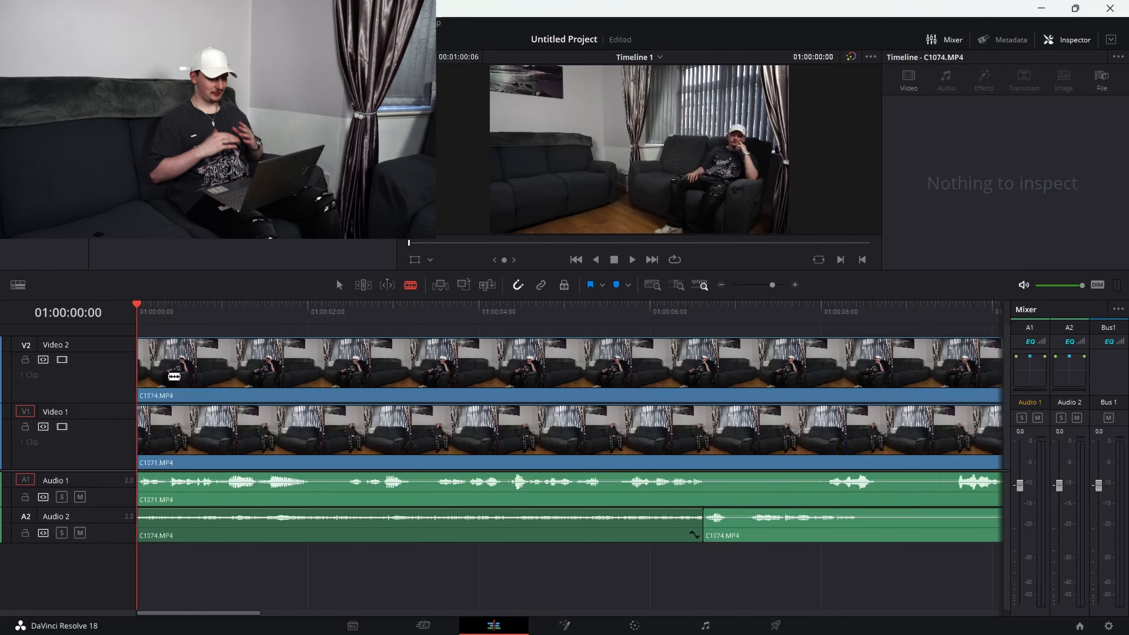
{"action": "key", "text": "ctrl+s"}
{"action": "key", "text": "ctrl+z"}
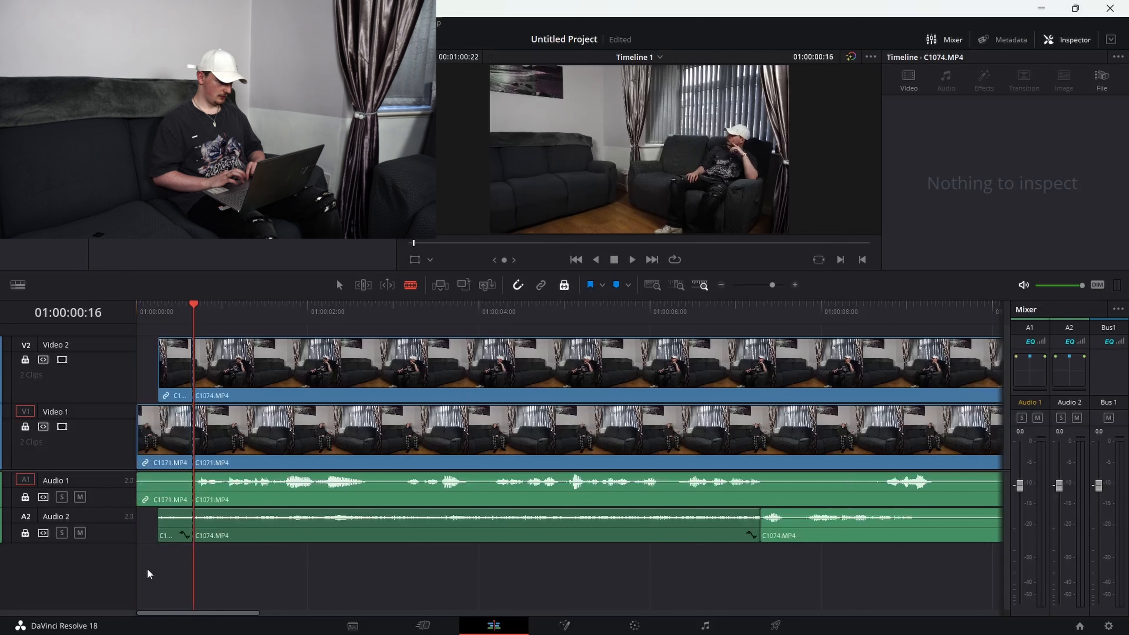
Step: Delete the opening segments before 01:00:00:16 on all tracks and move the remaining clips together to the timeline start
{"action": "left_click_drag", "start_coordinate": [149, 575], "coordinate": [862, 551]}
{"action": "key", "text": "BackSpace"}
{"action": "key", "text": "Home"}
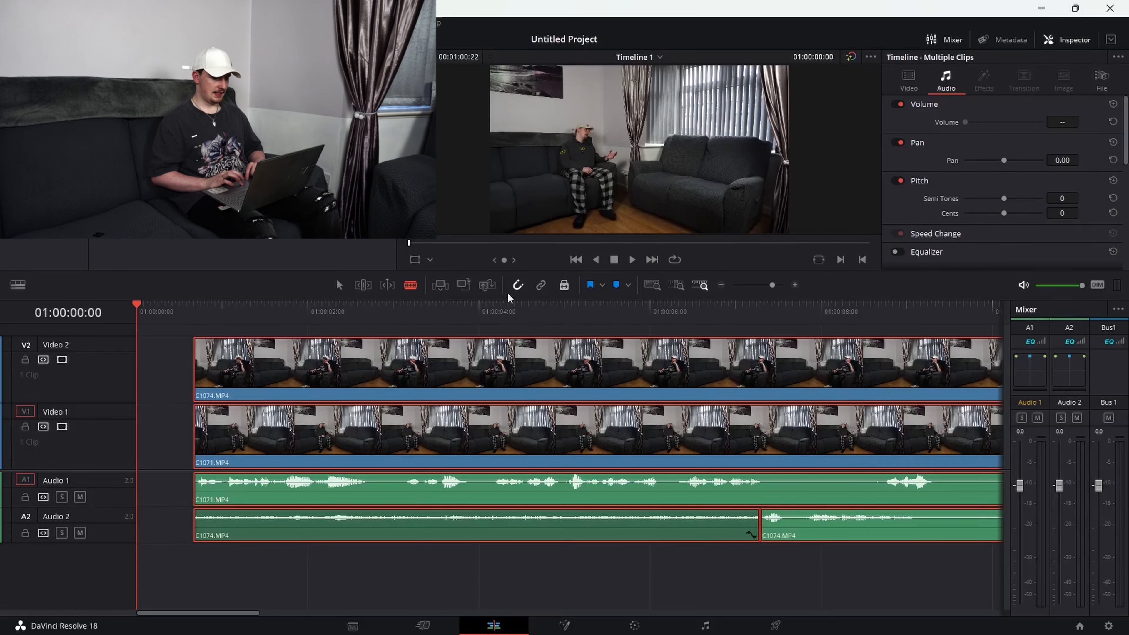
{"action": "left_click", "coordinate": [339, 285]}
{"action": "left_click_drag", "start_coordinate": [551, 384], "coordinate": [493, 385]}
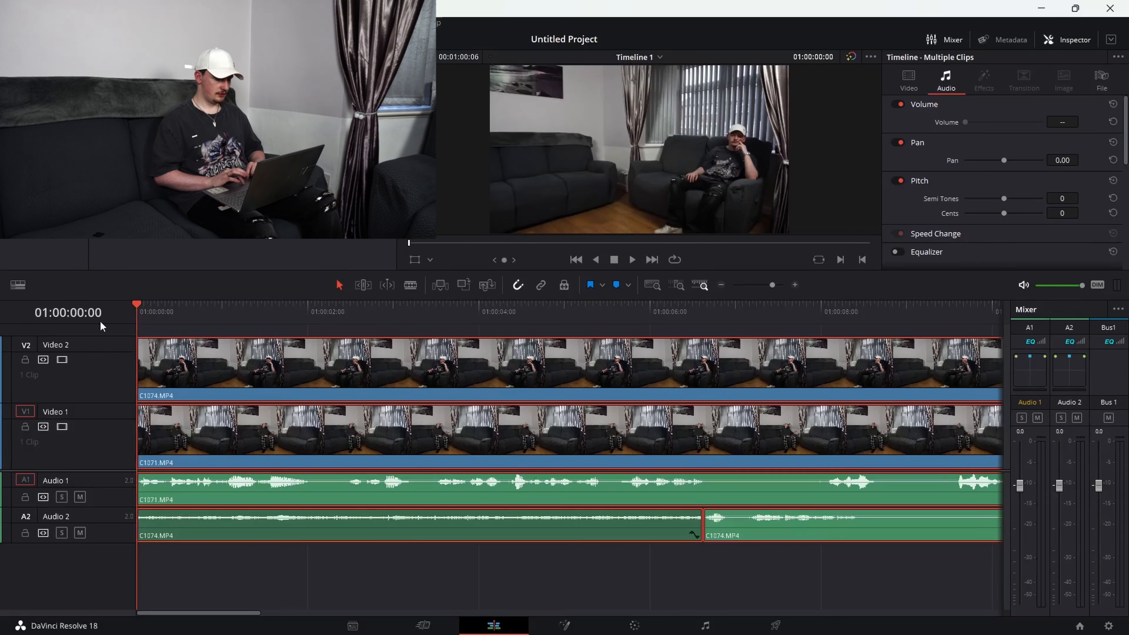
Step: Delete the boosted opening segment of C1074.MP4's audio on Audio 2 and play the timeline to check the dialogue
{"action": "left_click", "coordinate": [533, 523]}
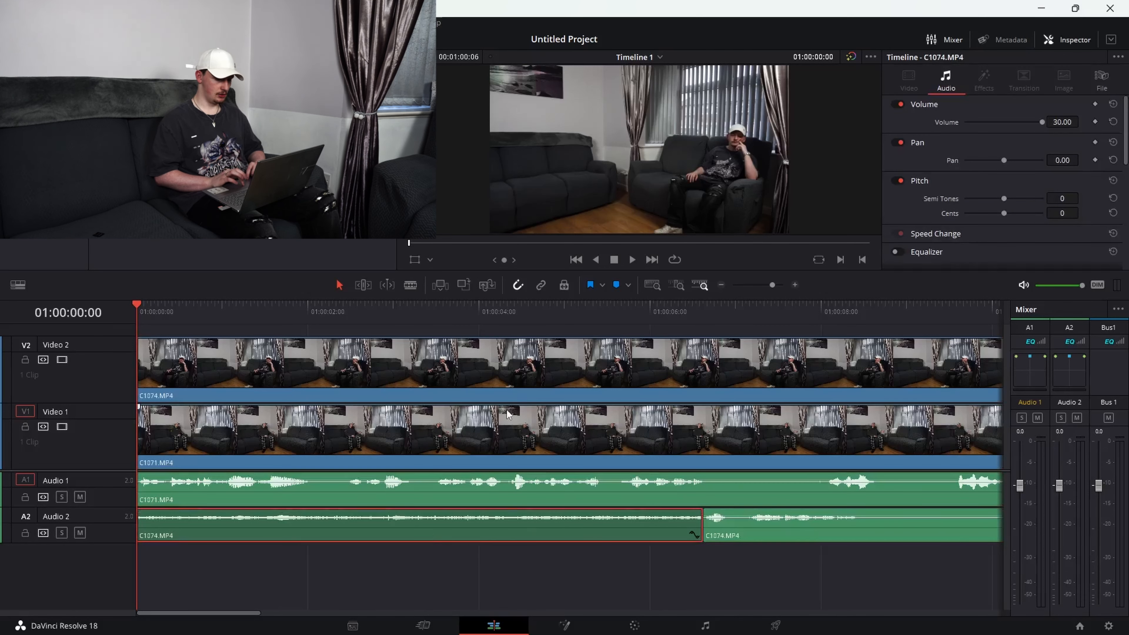
{"action": "left_click", "coordinate": [563, 285]}
{"action": "key", "text": "Delete"}
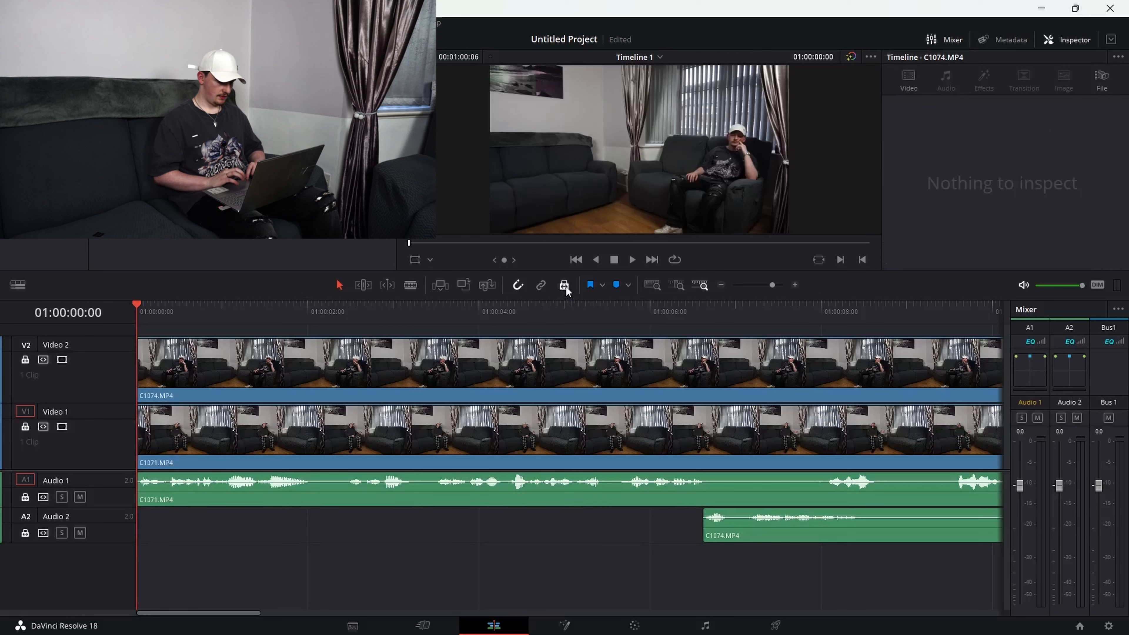
{"action": "key", "text": "space"}
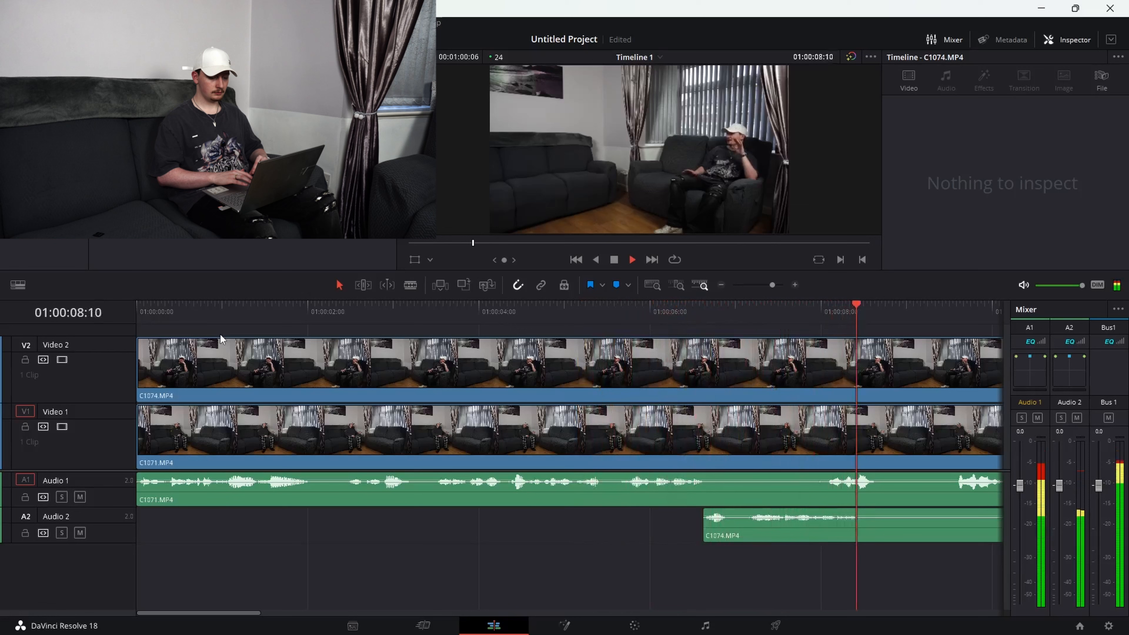
{"action": "key", "text": "space"}
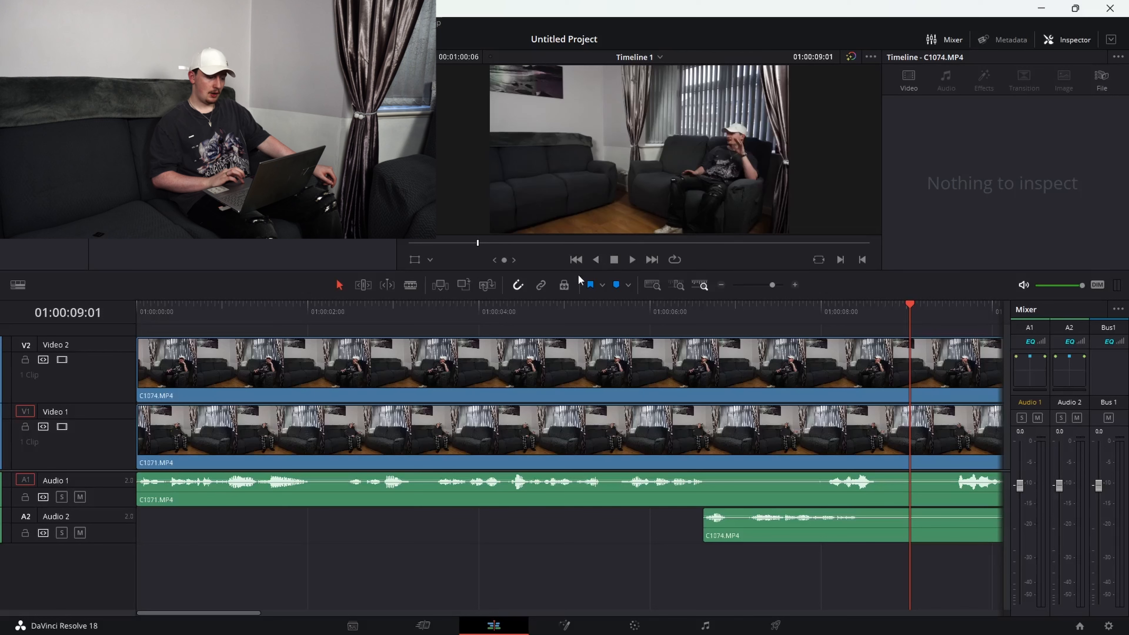
Step: Crop the left side of C1074.MP4 on Video 2 to about 234.5 to reveal C1071.MP4 beneath it
{"action": "left_click", "coordinate": [470, 438]}
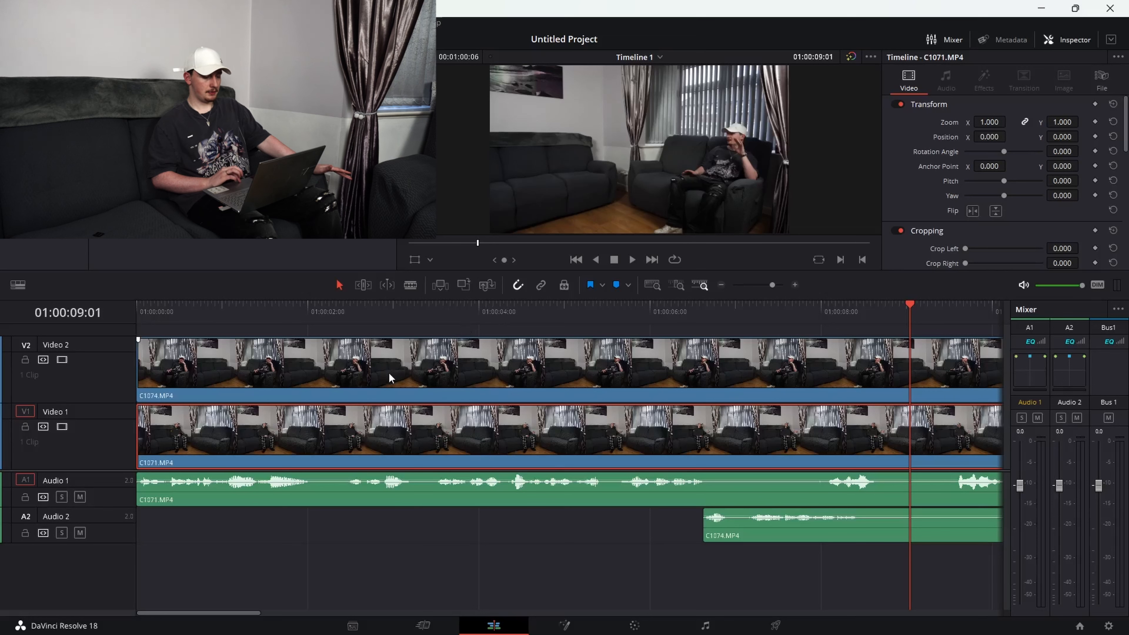
{"action": "left_click", "coordinate": [533, 391]}
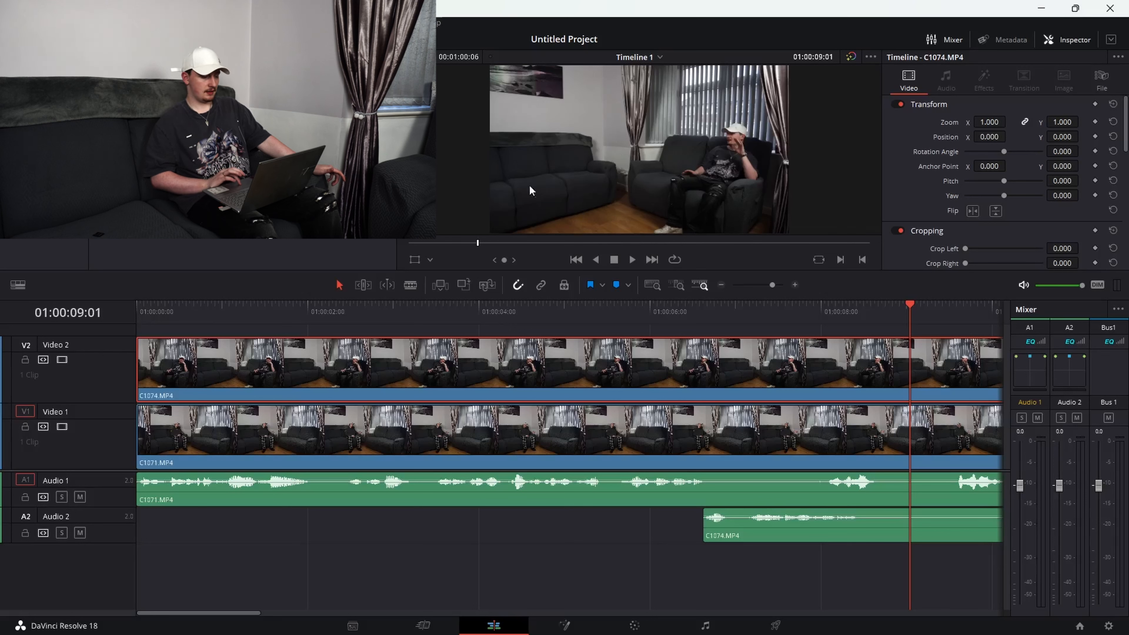
{"action": "left_click", "coordinate": [430, 260]}
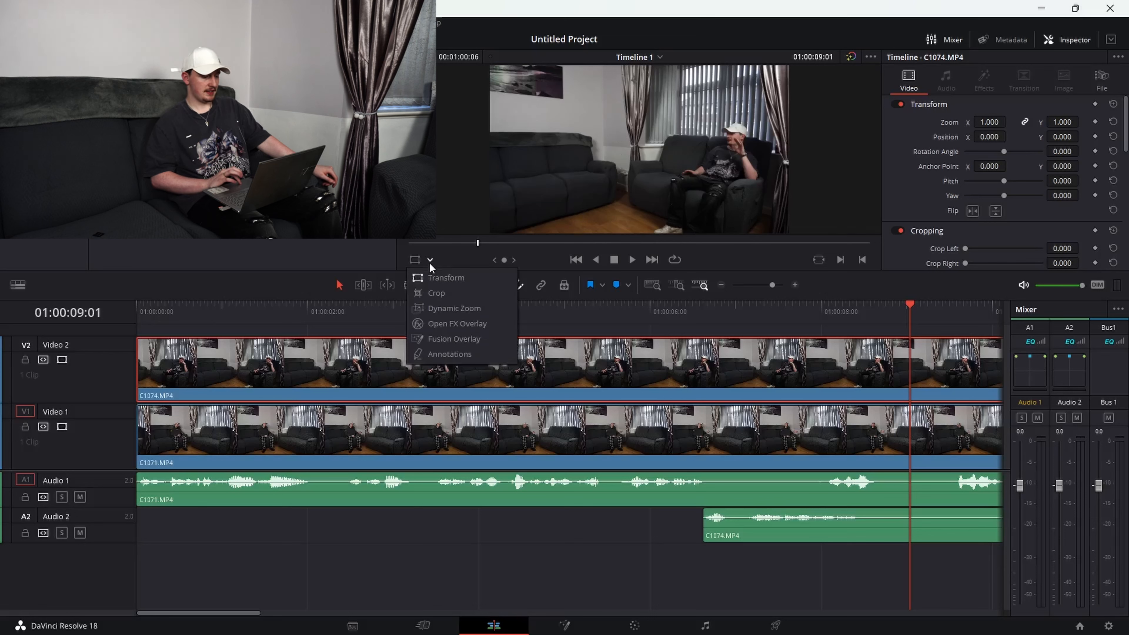
{"action": "left_click", "coordinate": [433, 295]}
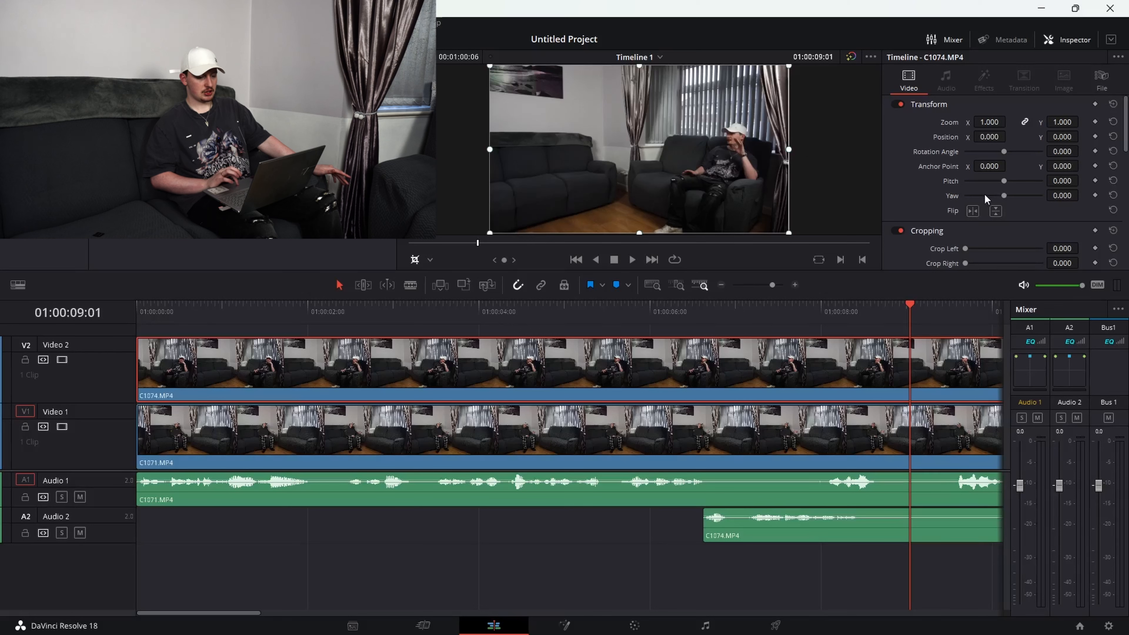
{"action": "left_click_drag", "start_coordinate": [965, 248], "coordinate": [1002, 250]}
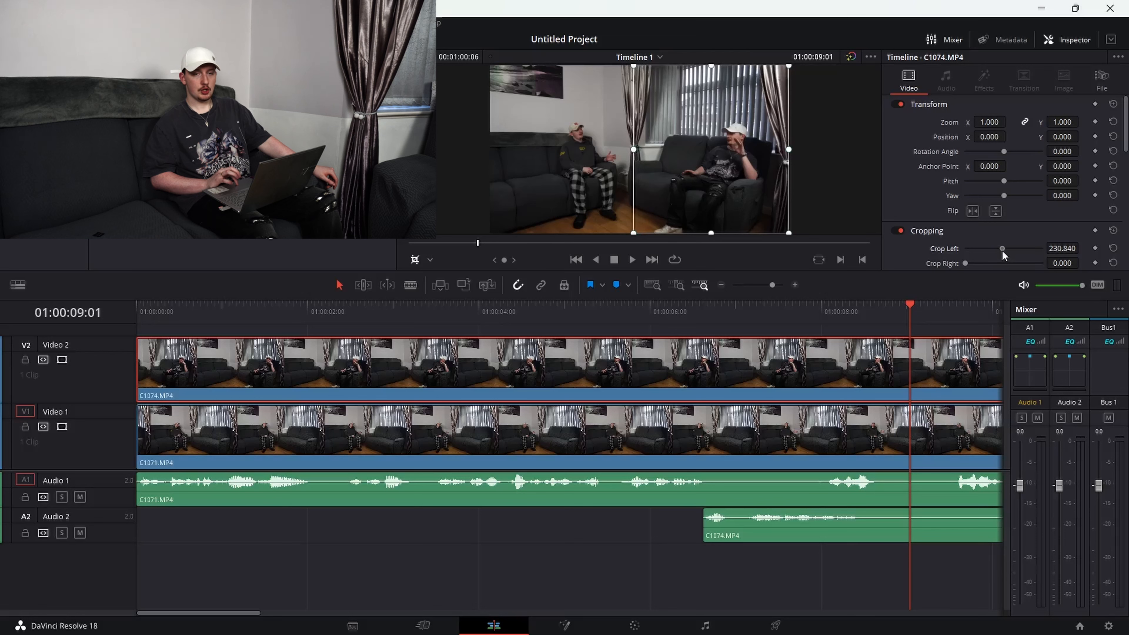
{"action": "left_click_drag", "start_coordinate": [1002, 249], "coordinate": [1006, 252]}
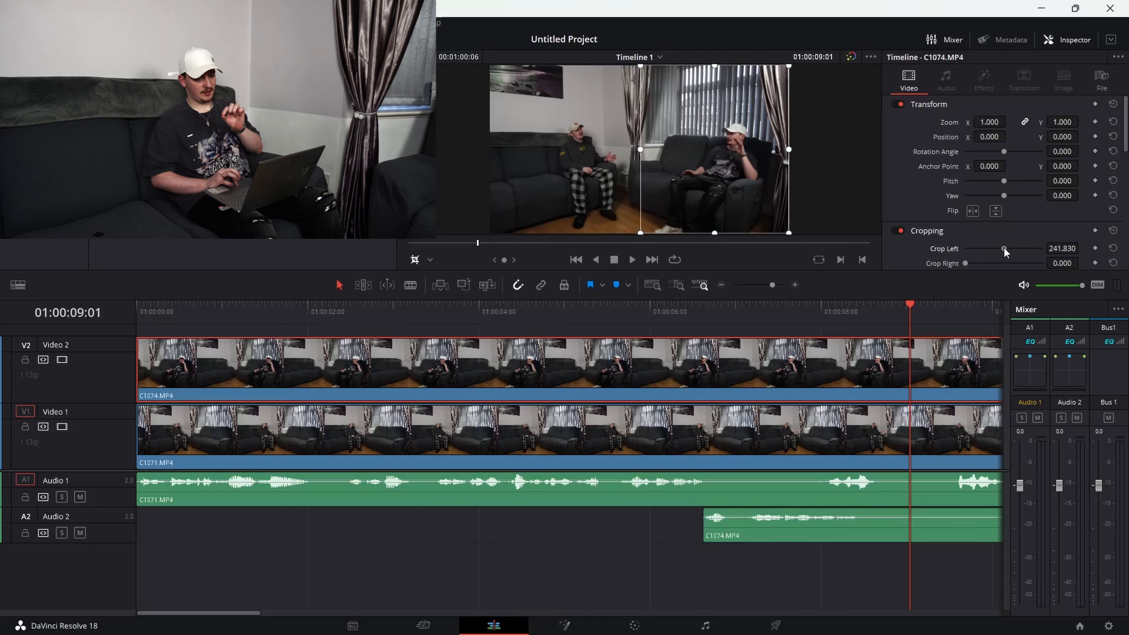
{"action": "left_click_drag", "start_coordinate": [1006, 253], "coordinate": [1004, 252]}
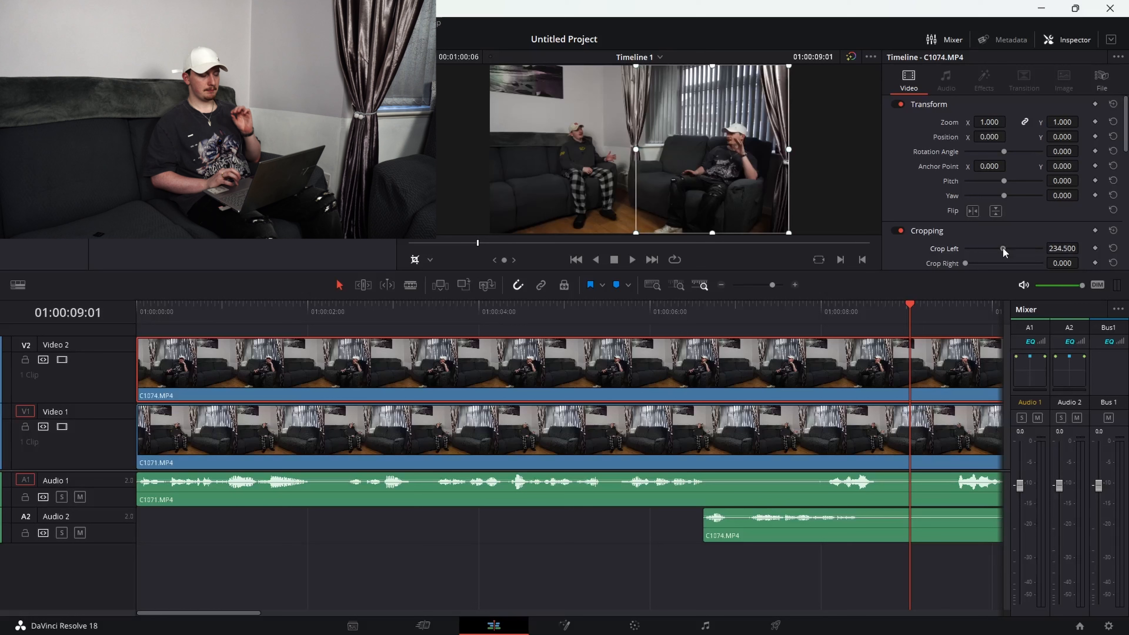